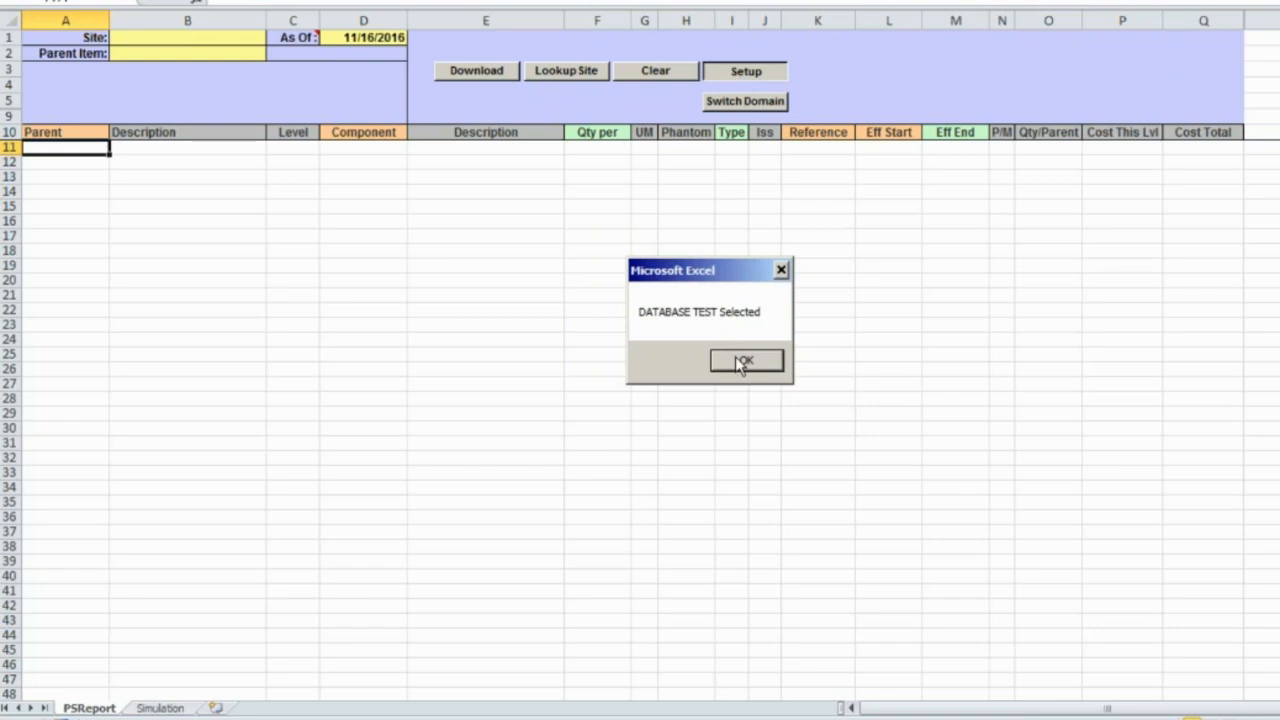
- Request the BOM for site 2000 and parent item 10-15000 from QAD
left_click(744, 358)
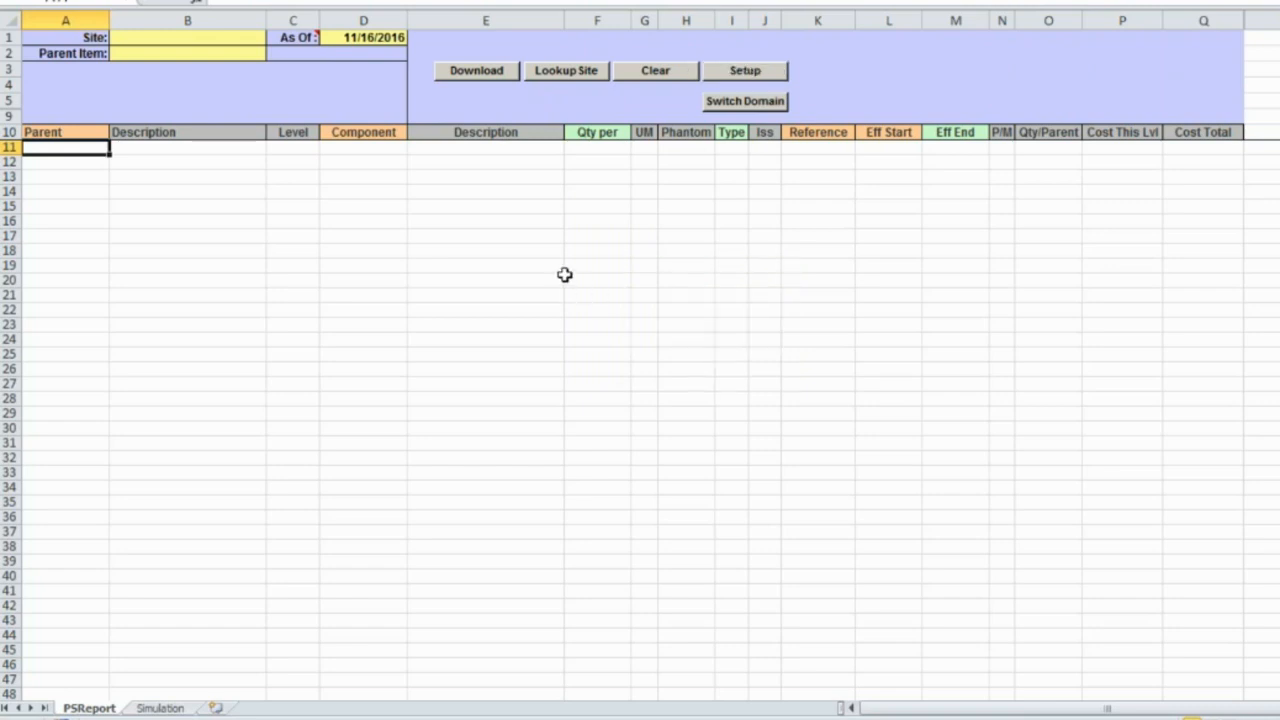
left_click(157, 38)
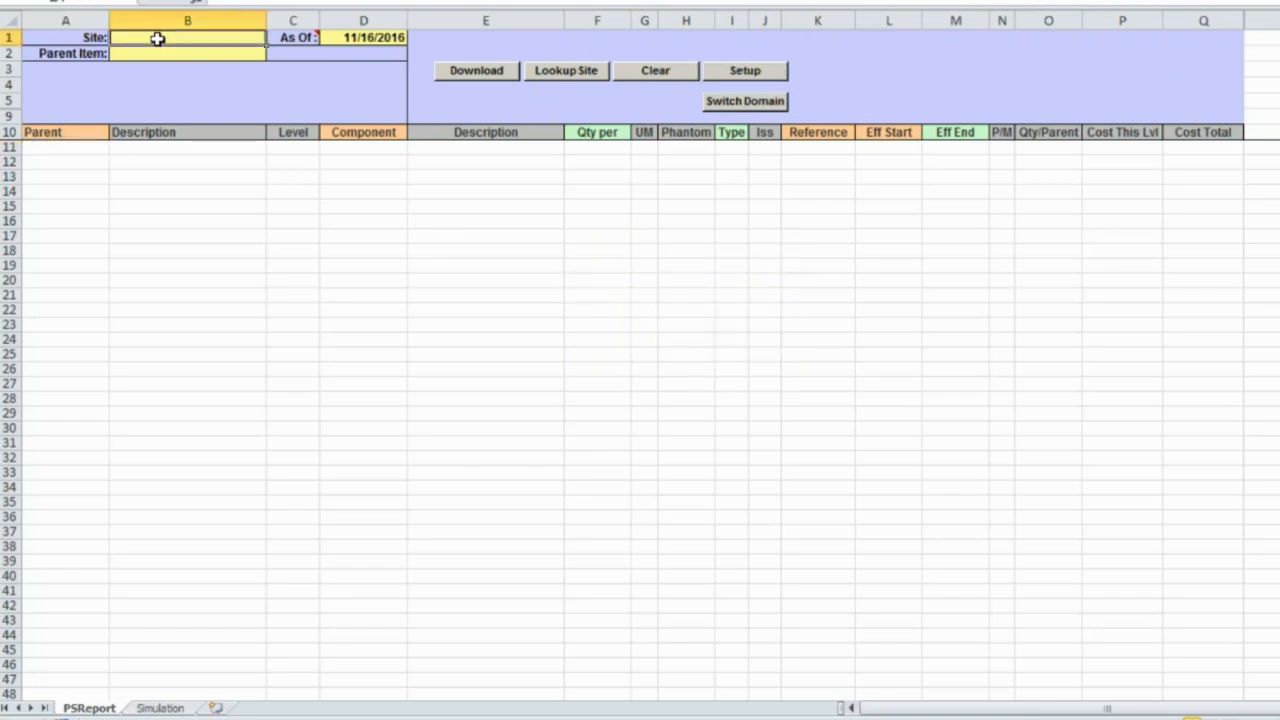
type("2000")
key("Return")
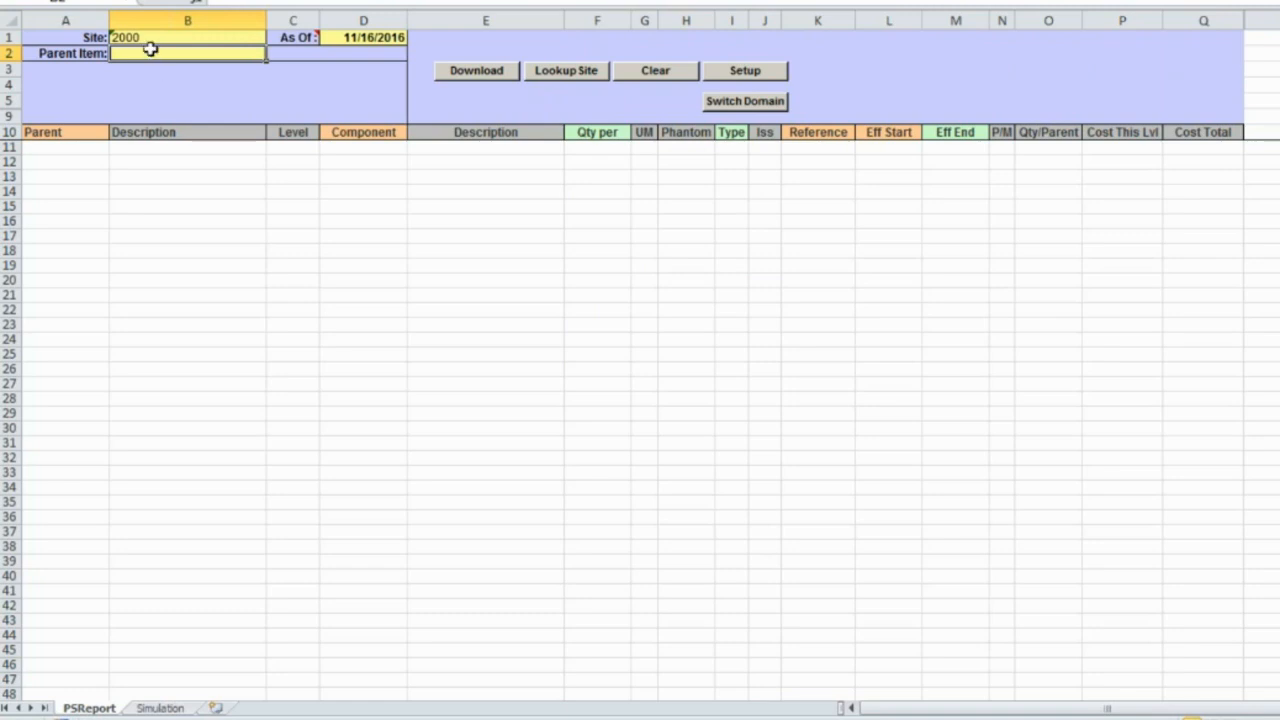
type("10-15000")
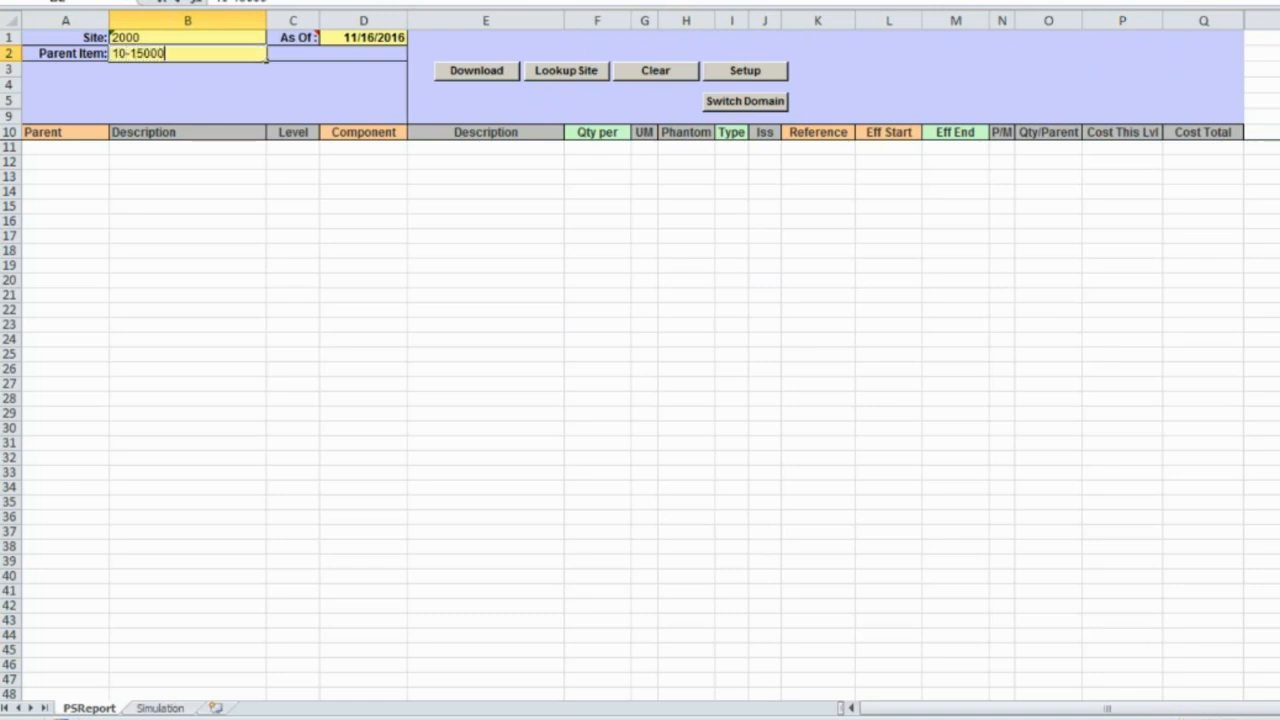
key("Return")
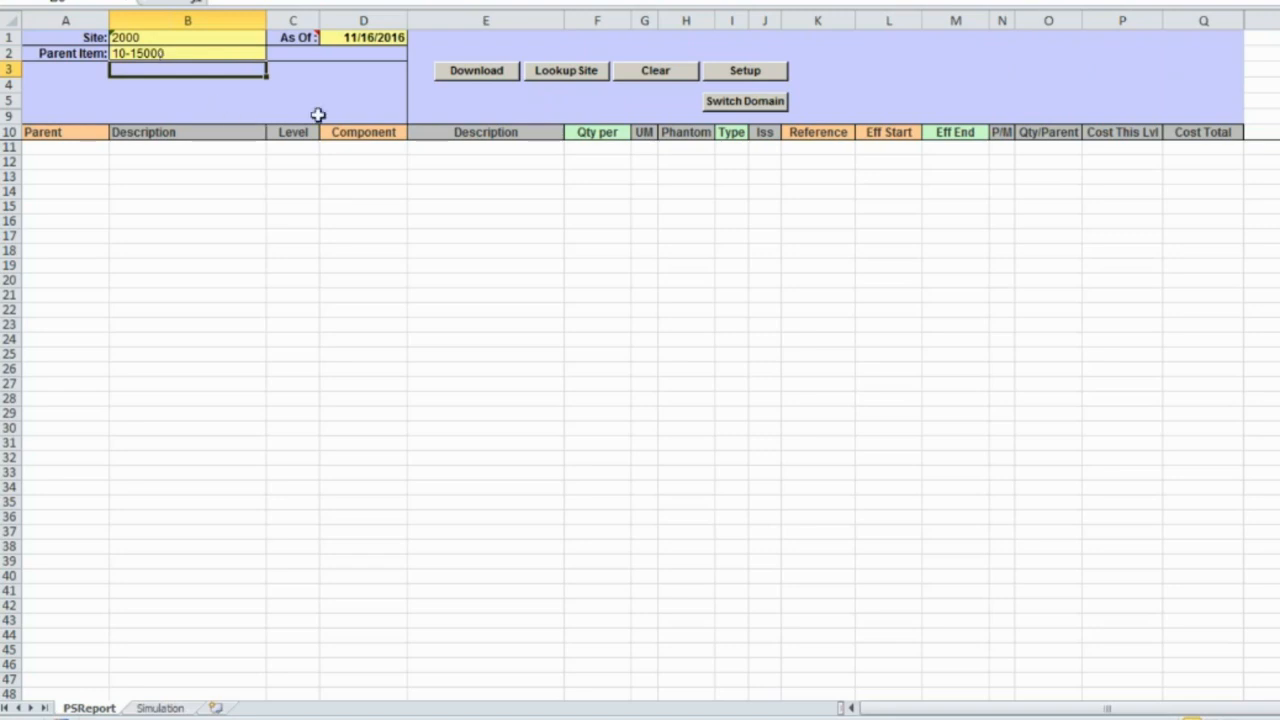
left_click(485, 80)
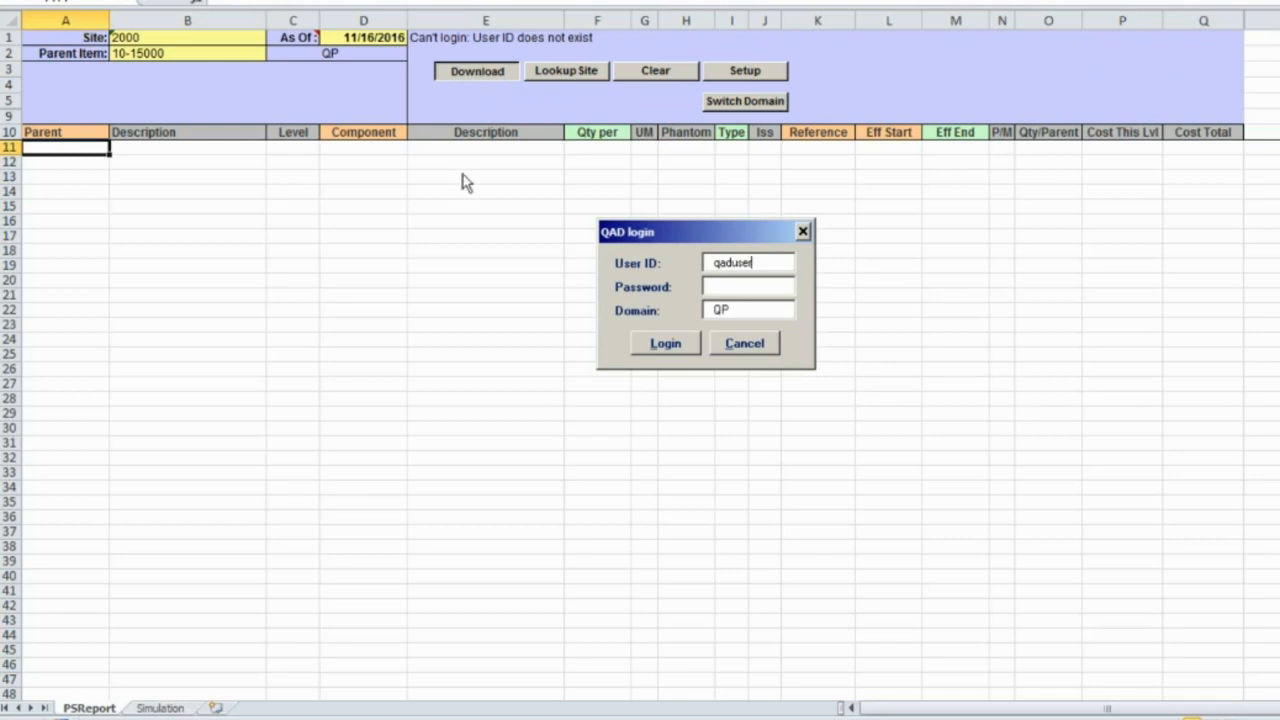
- Log in to QAD with the user ID and password
double_click(773, 266)
type("mfg")
key("Tab")
type("******")
left_click(665, 345)
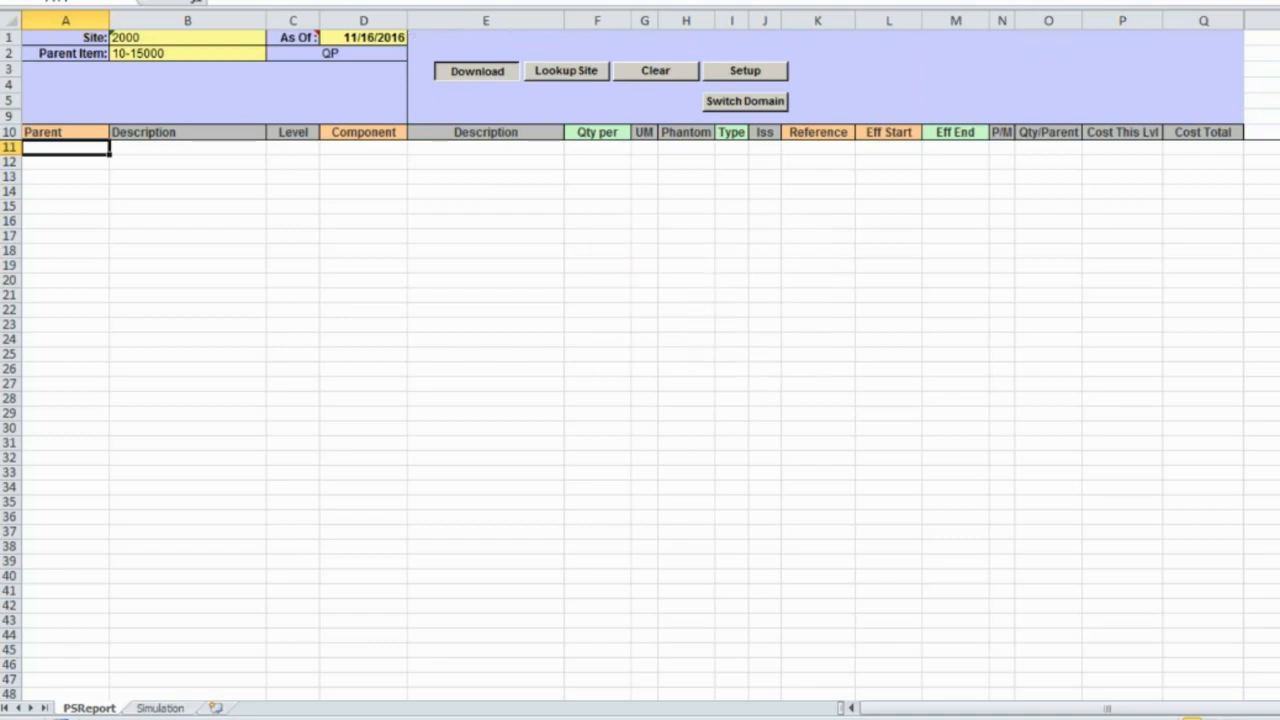
- Dismiss the Invalid Site error, correct the site to 20000, and download again
left_click(723, 379)
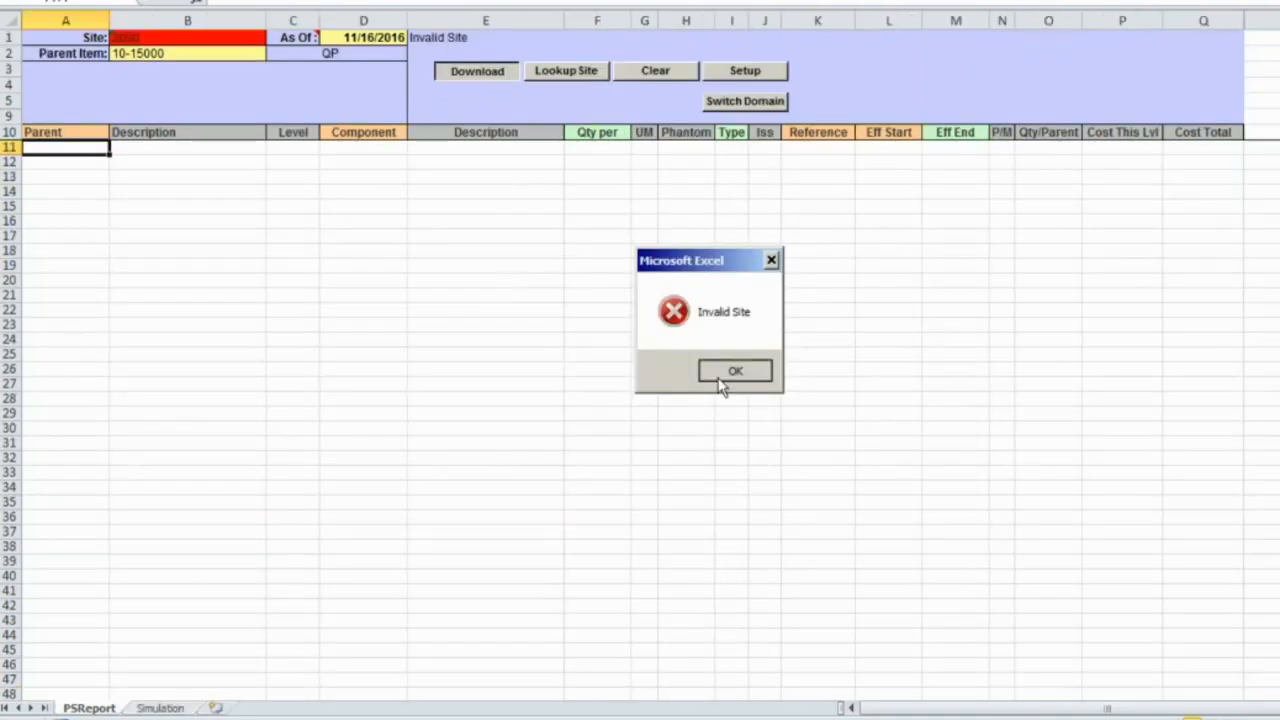
mouse_move(146, 42)
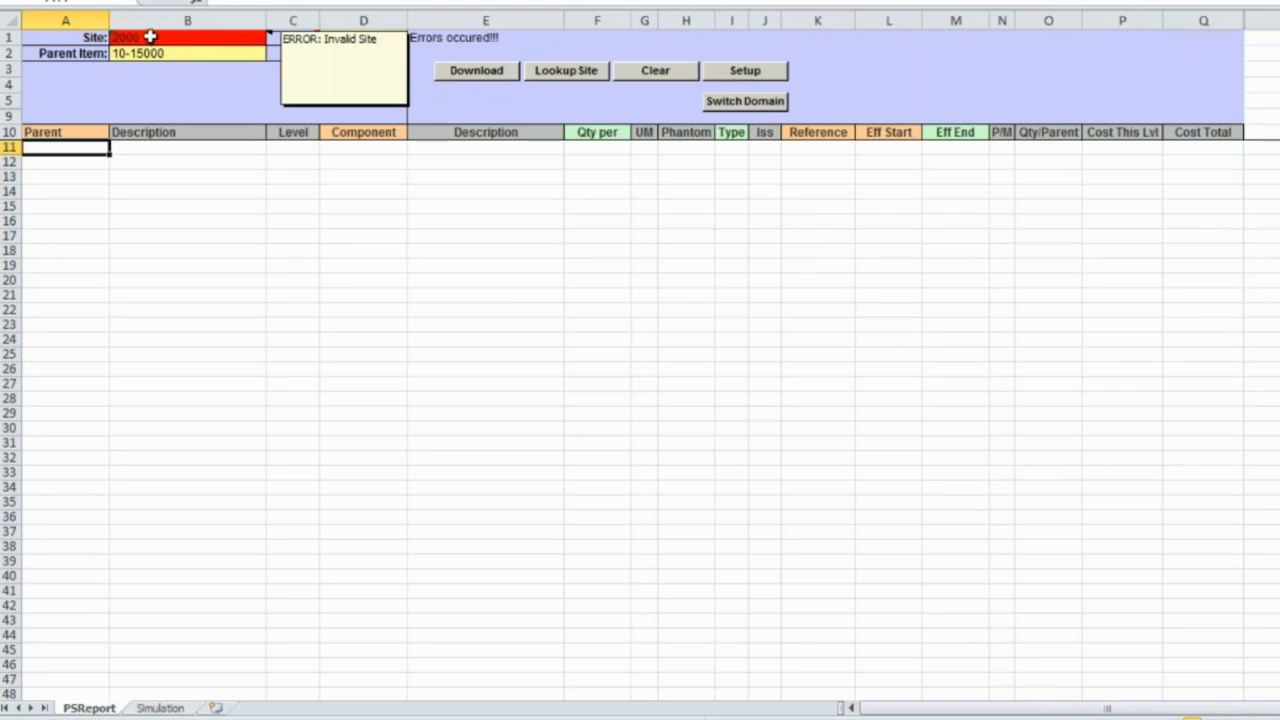
left_click(150, 36)
key("F2")
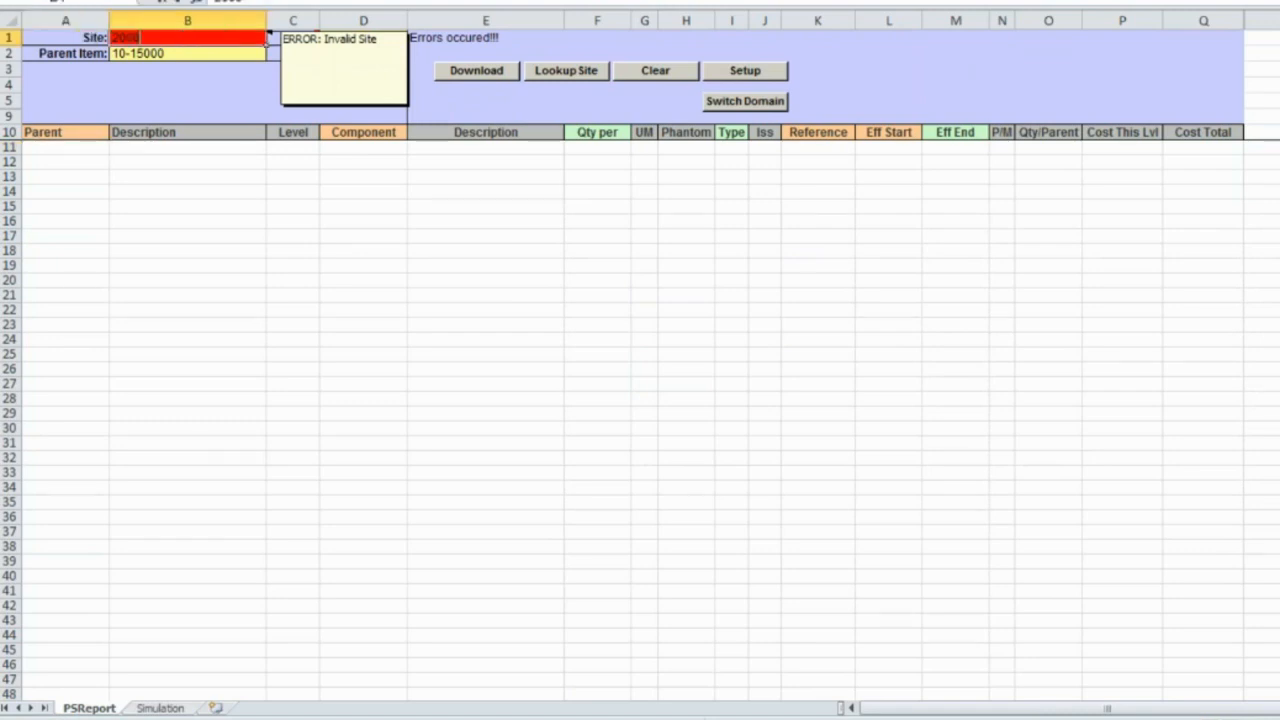
type("0")
key("Return")
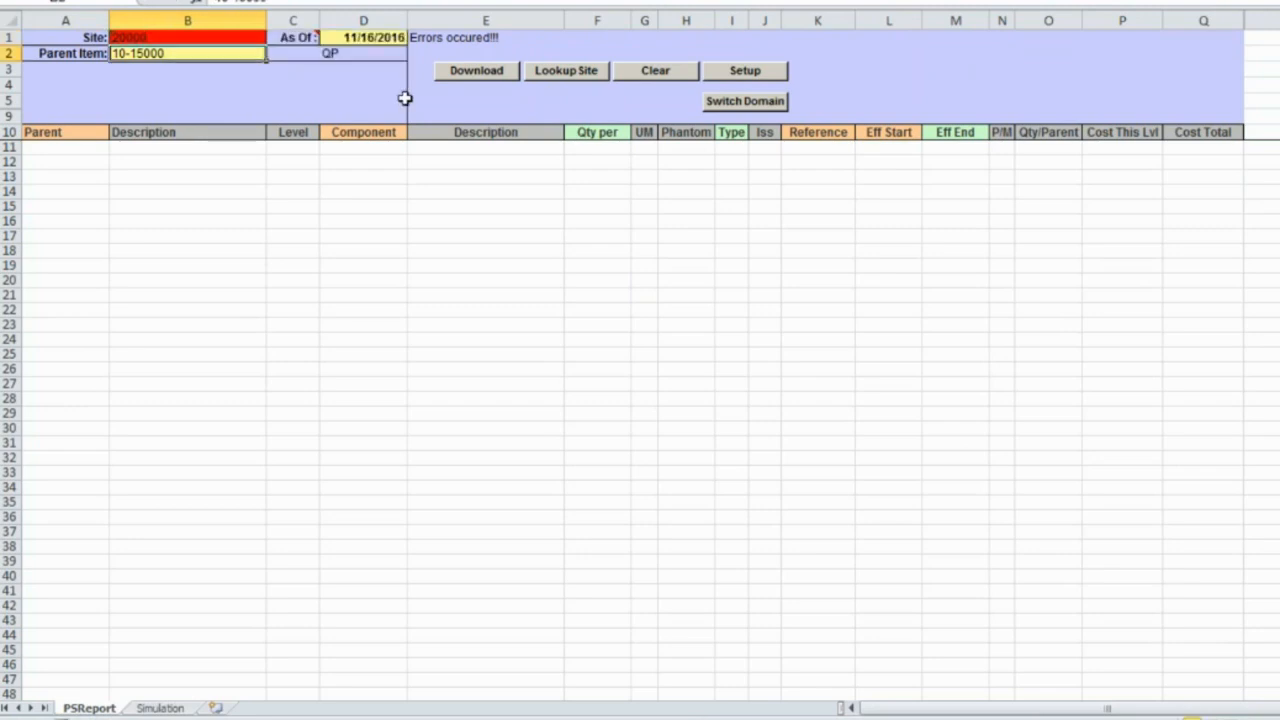
left_click(497, 76)
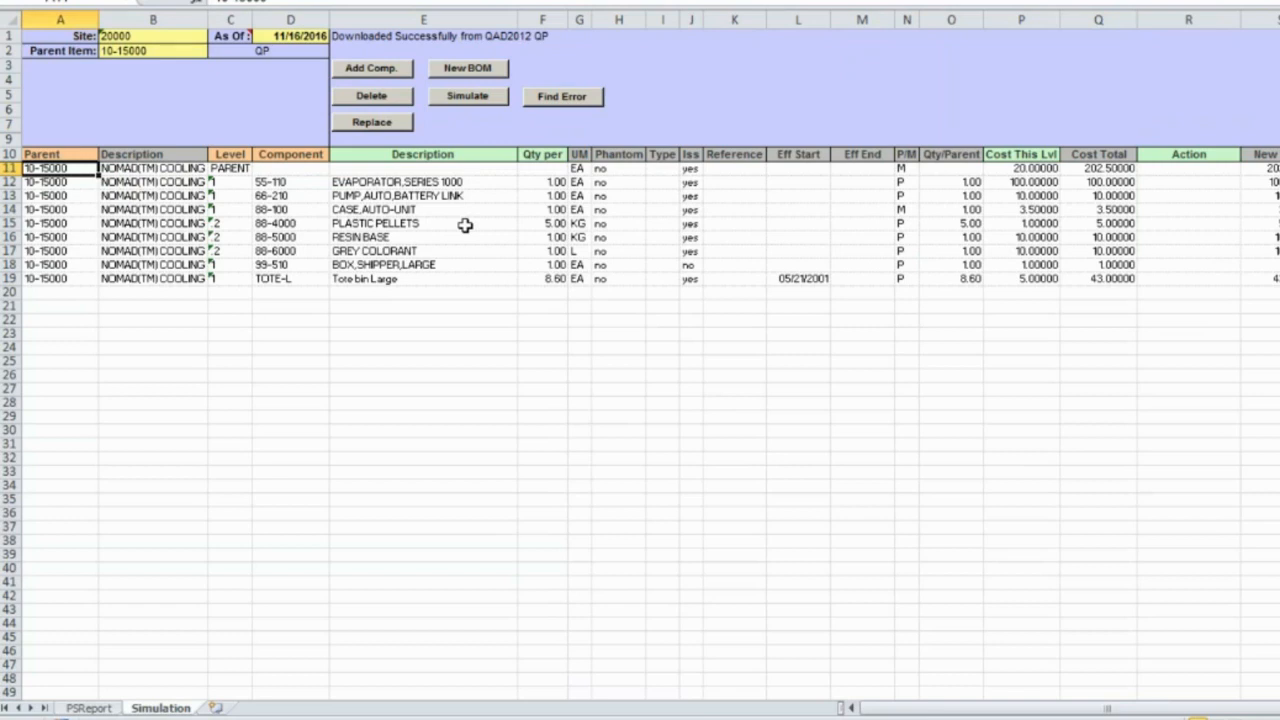
left_click(88, 708)
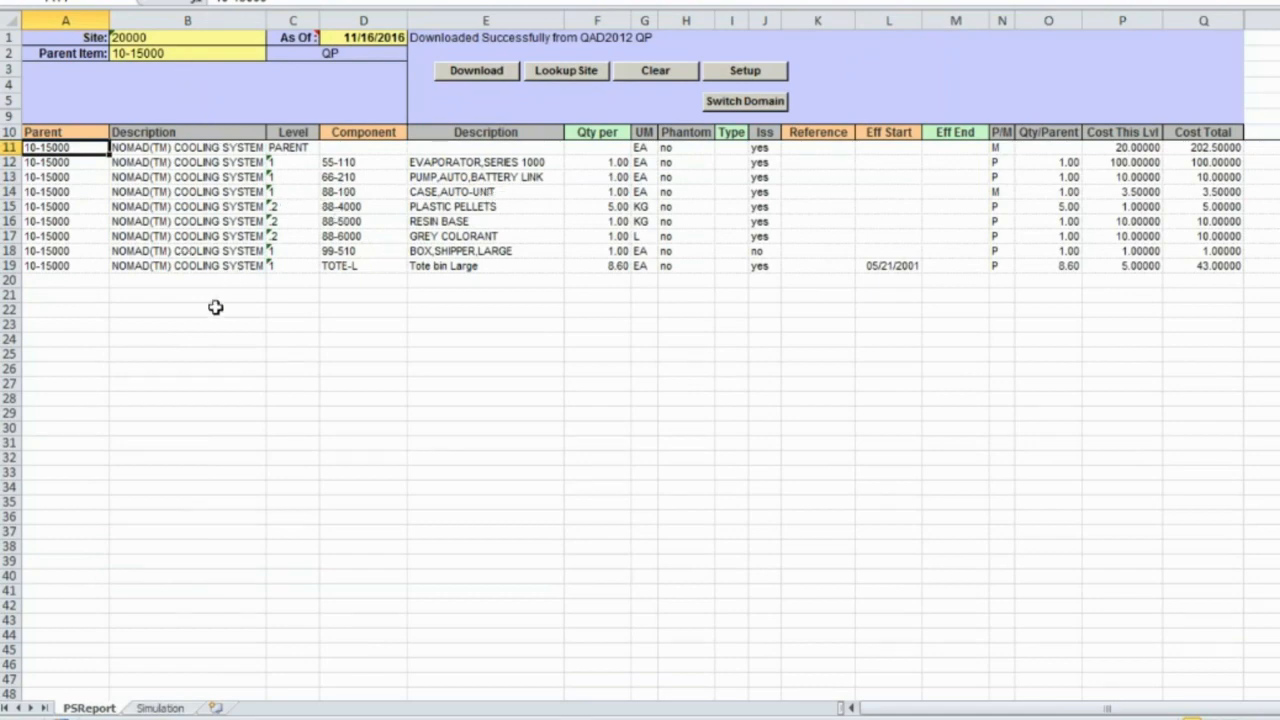
left_click(168, 709)
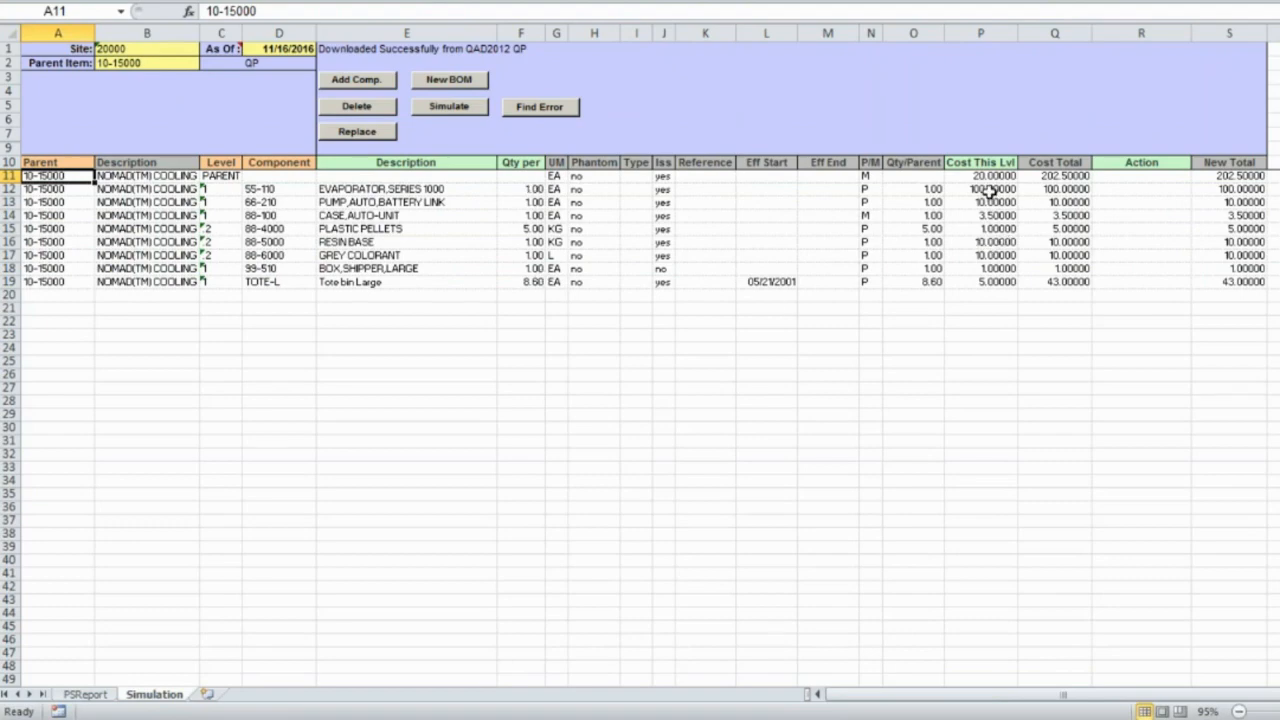
left_click_drag(990, 192, 995, 268)
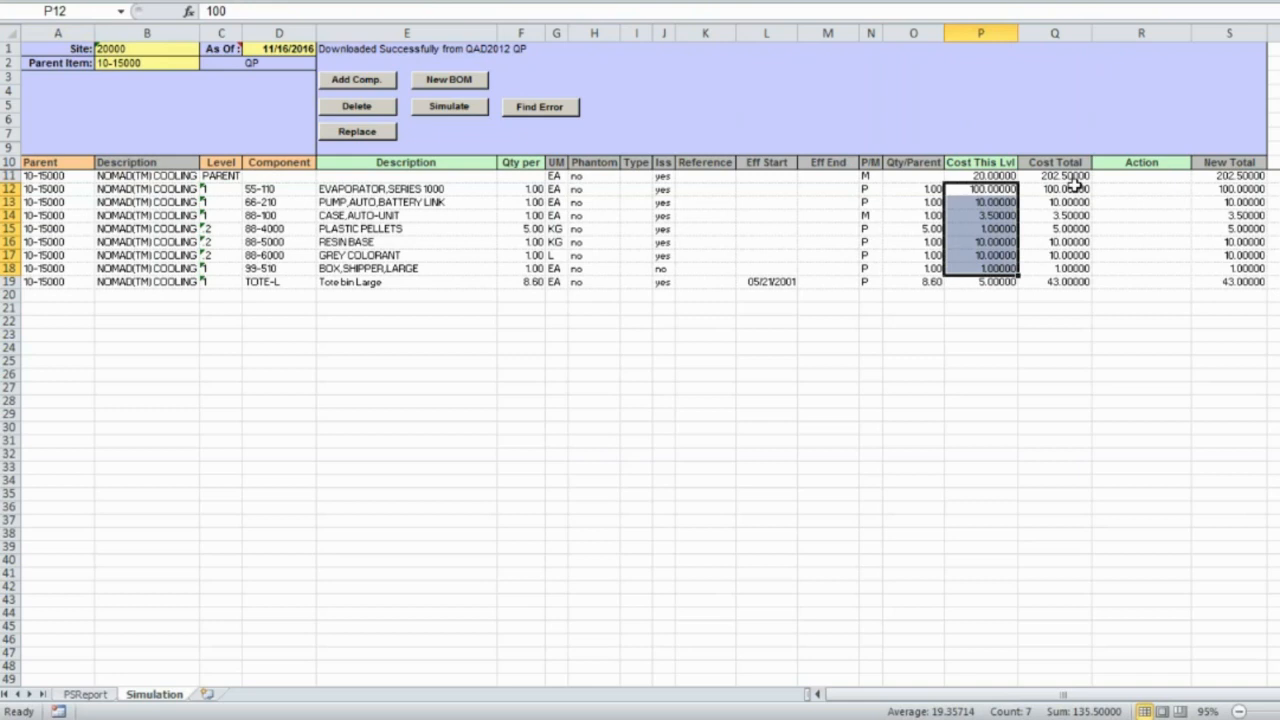
left_click(1224, 176)
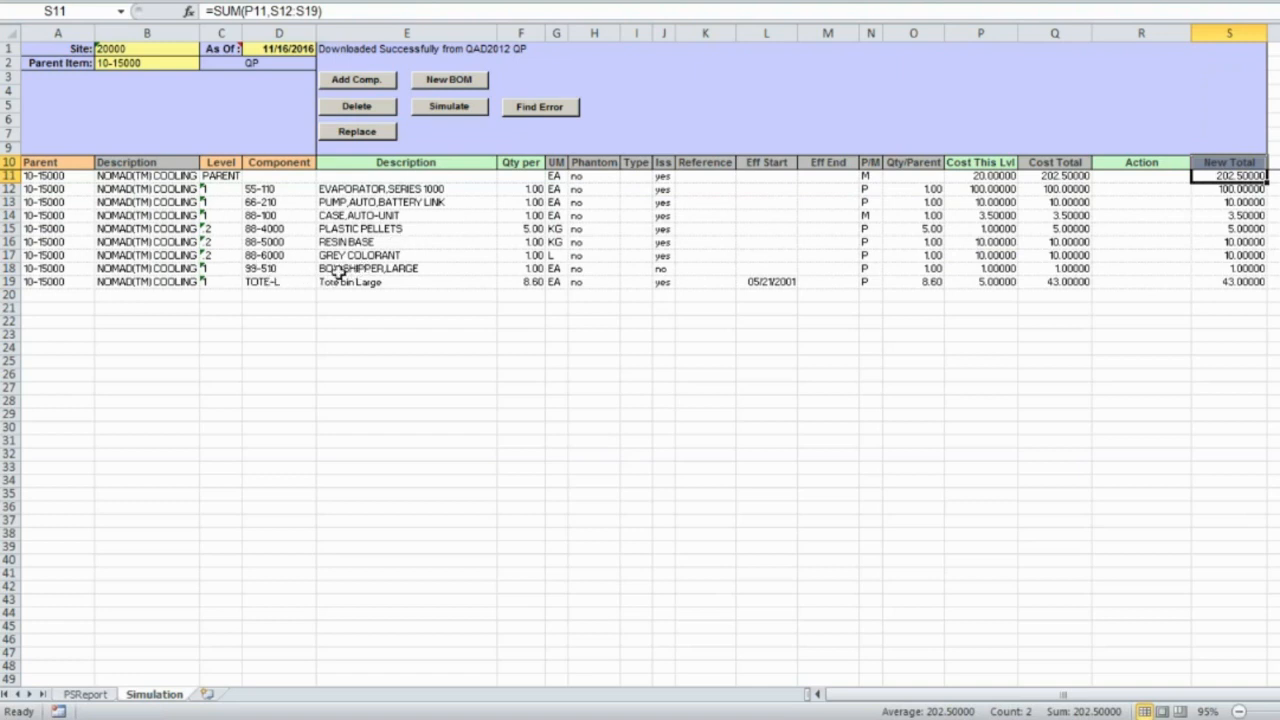
left_click(277, 268)
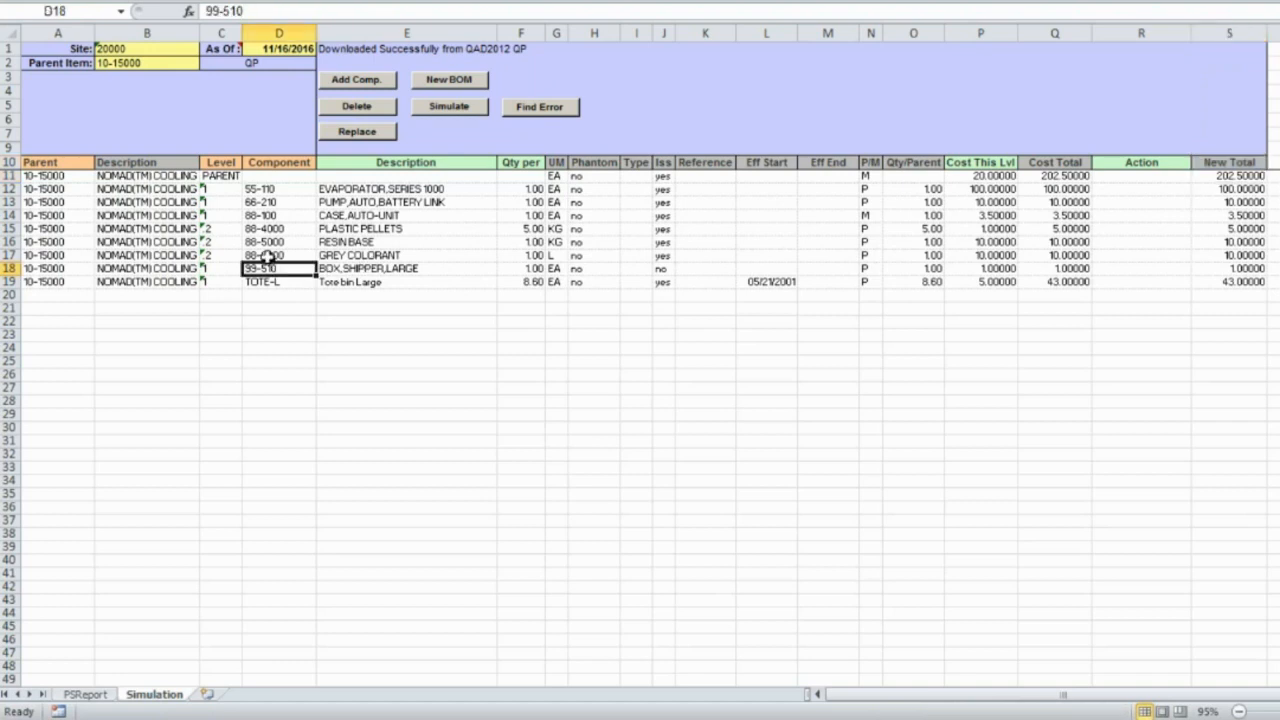
- Mark component 99-510 (BOX,SHIPPER,LARGE) for deletion from the BOM
left_click(355, 108)
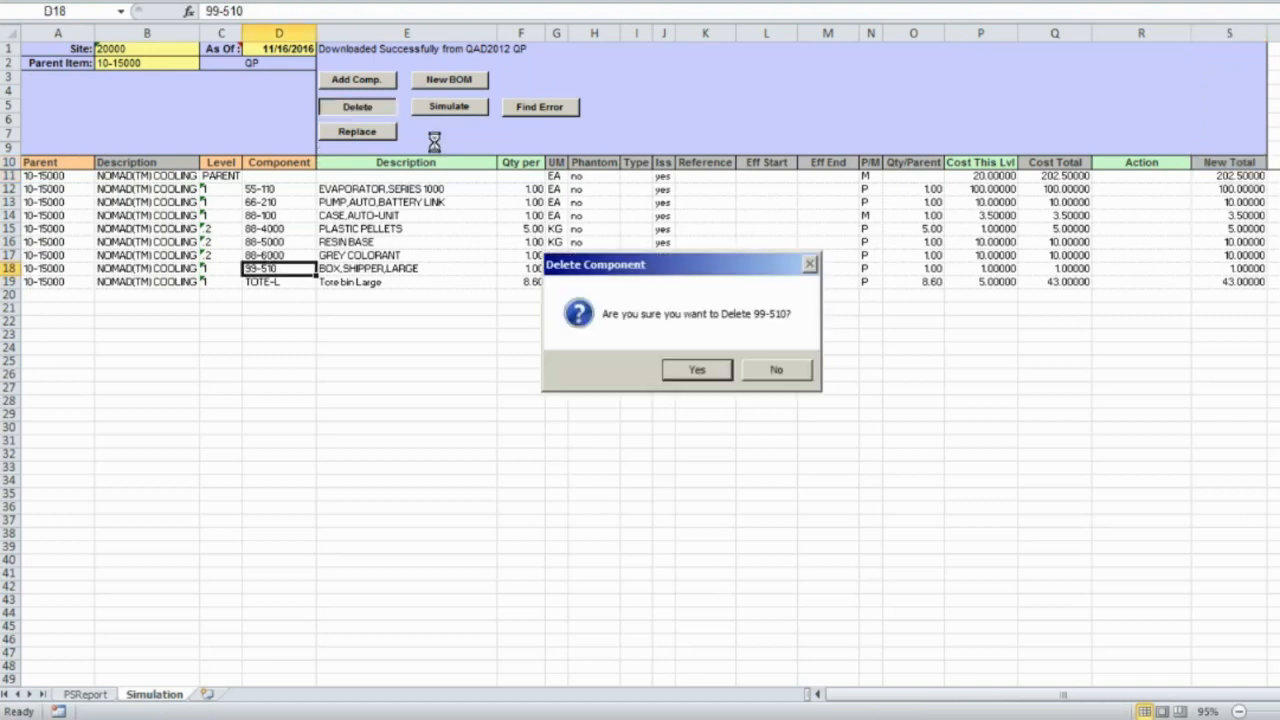
left_click(696, 370)
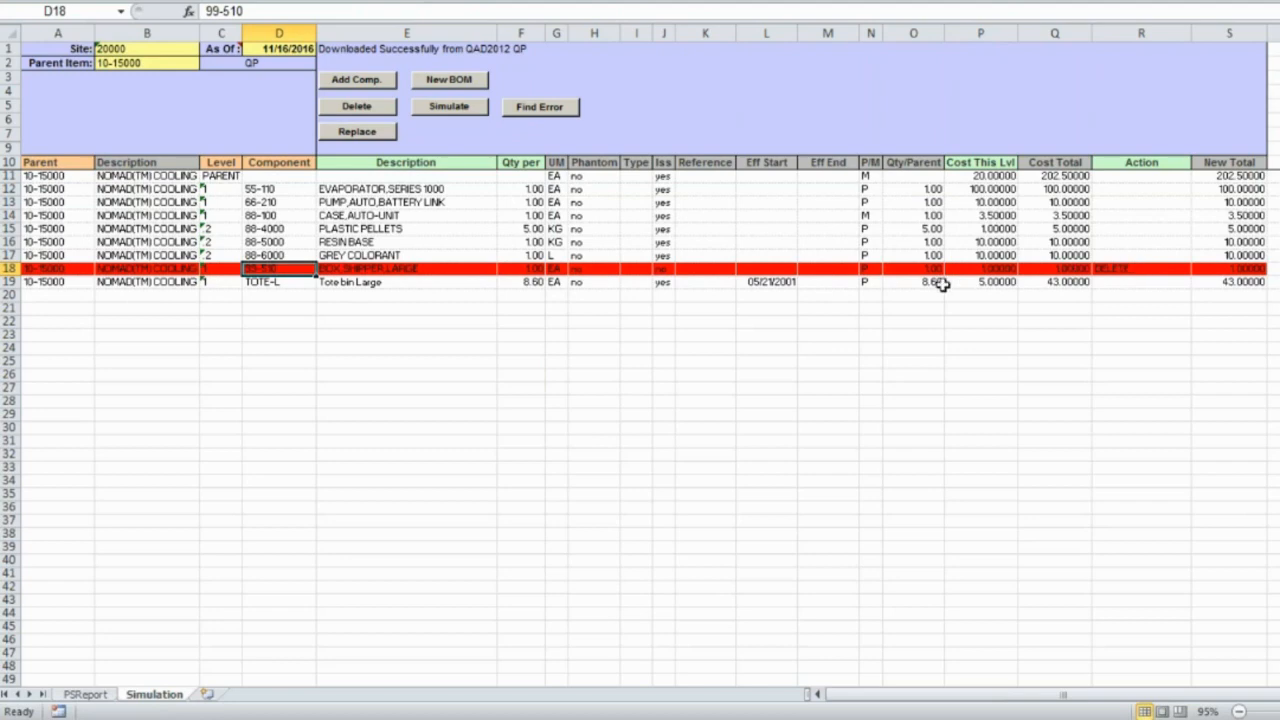
left_click(285, 216)
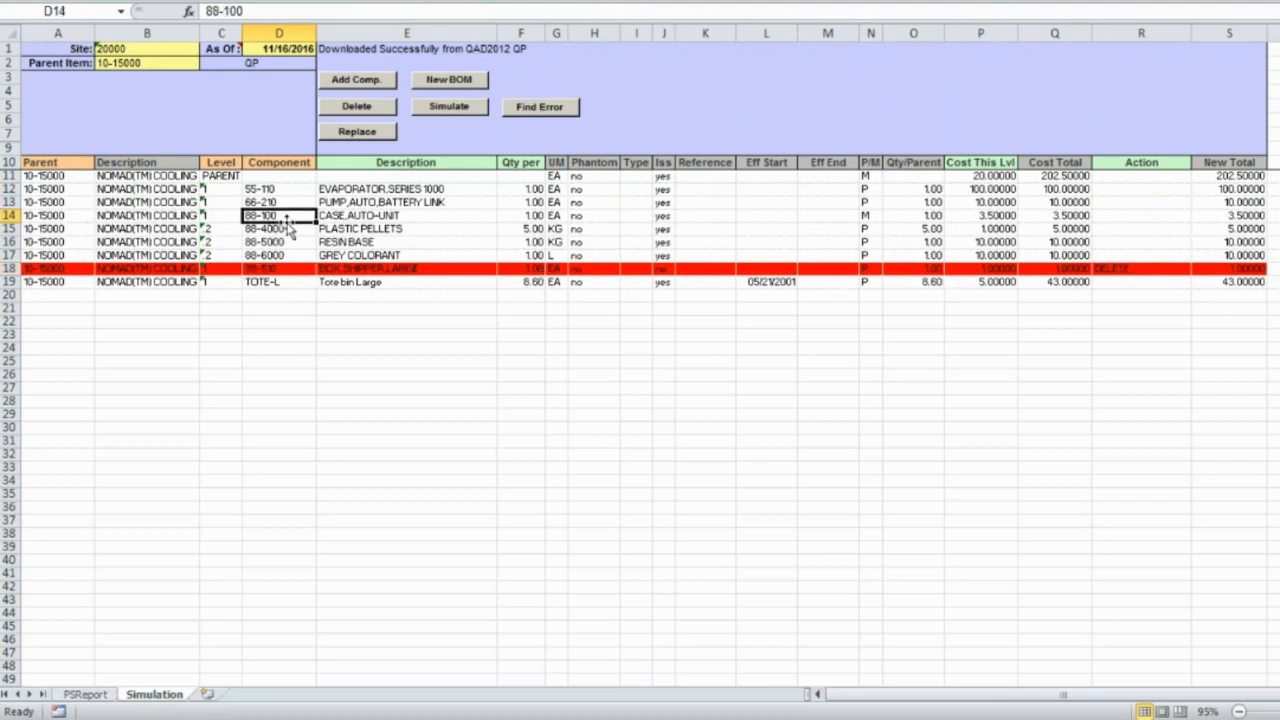
- Replace component 88-100 with 88-200 at quantity 2
left_click(366, 133)
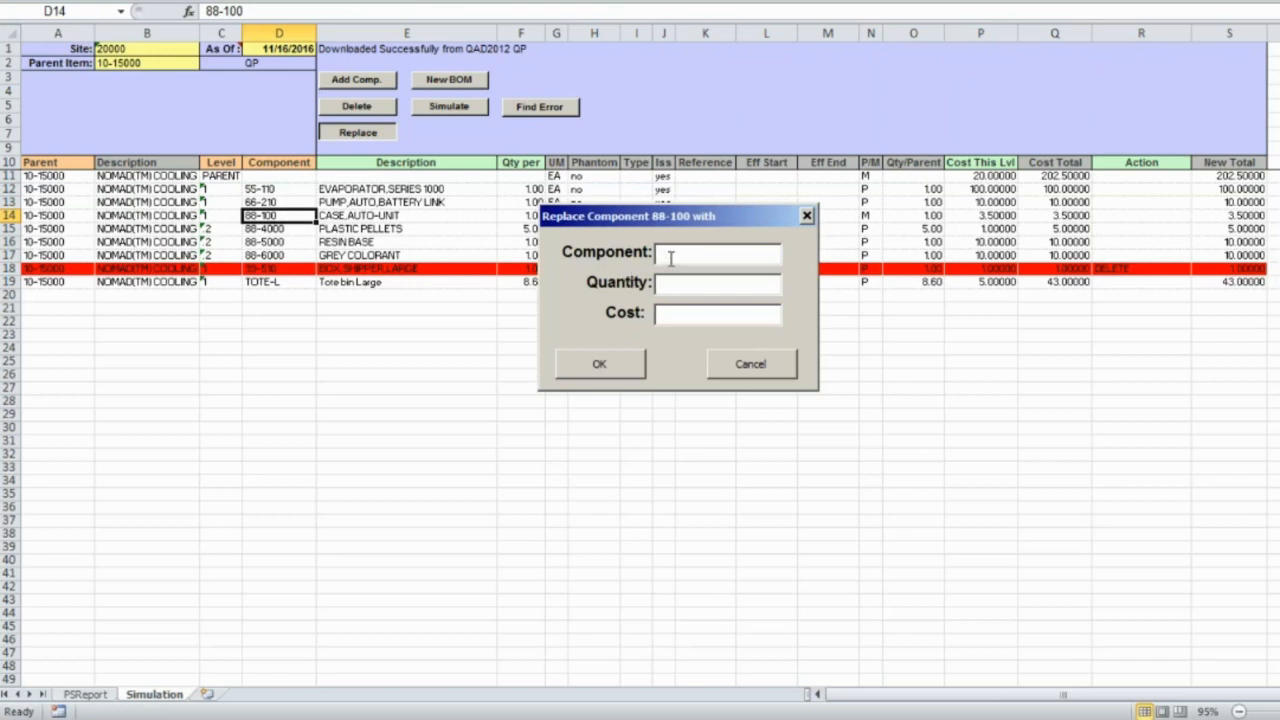
type("88-200")
key("Tab")
type("2")
left_click(677, 315)
left_click(617, 367)
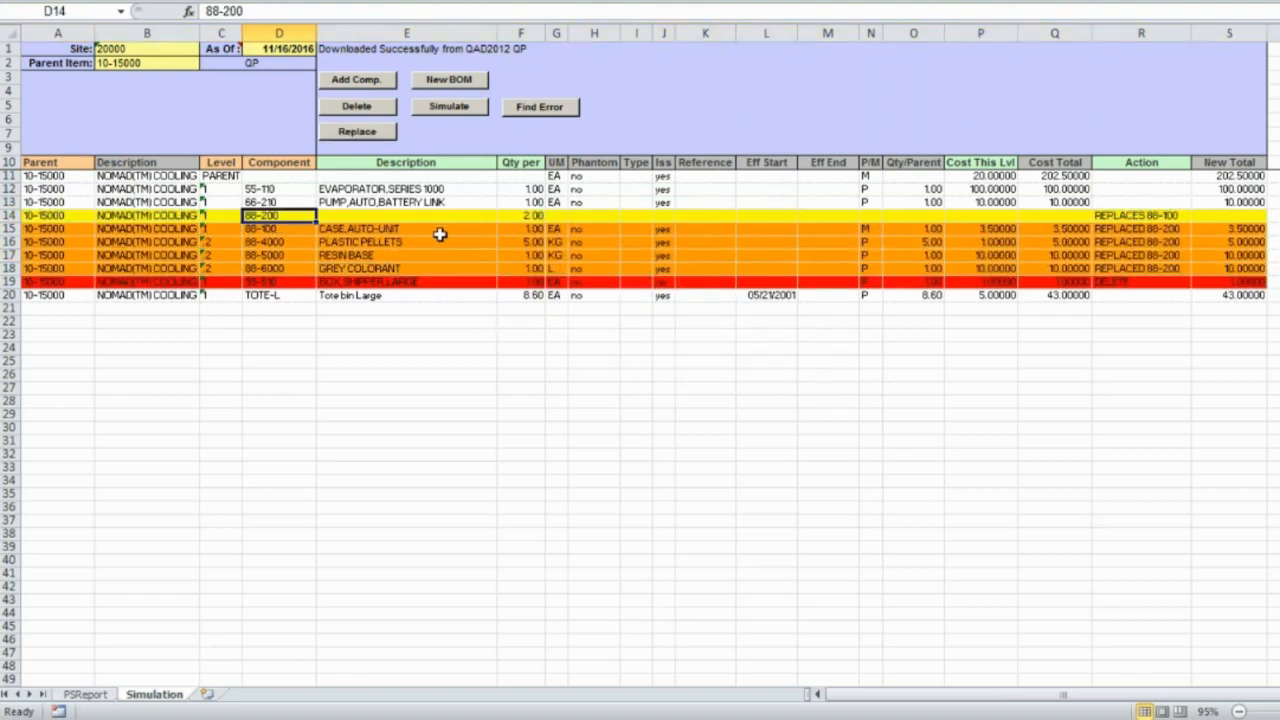
- Review the 88-200 row and the REPLACED action notes on rows 15-18
left_click(395, 212)
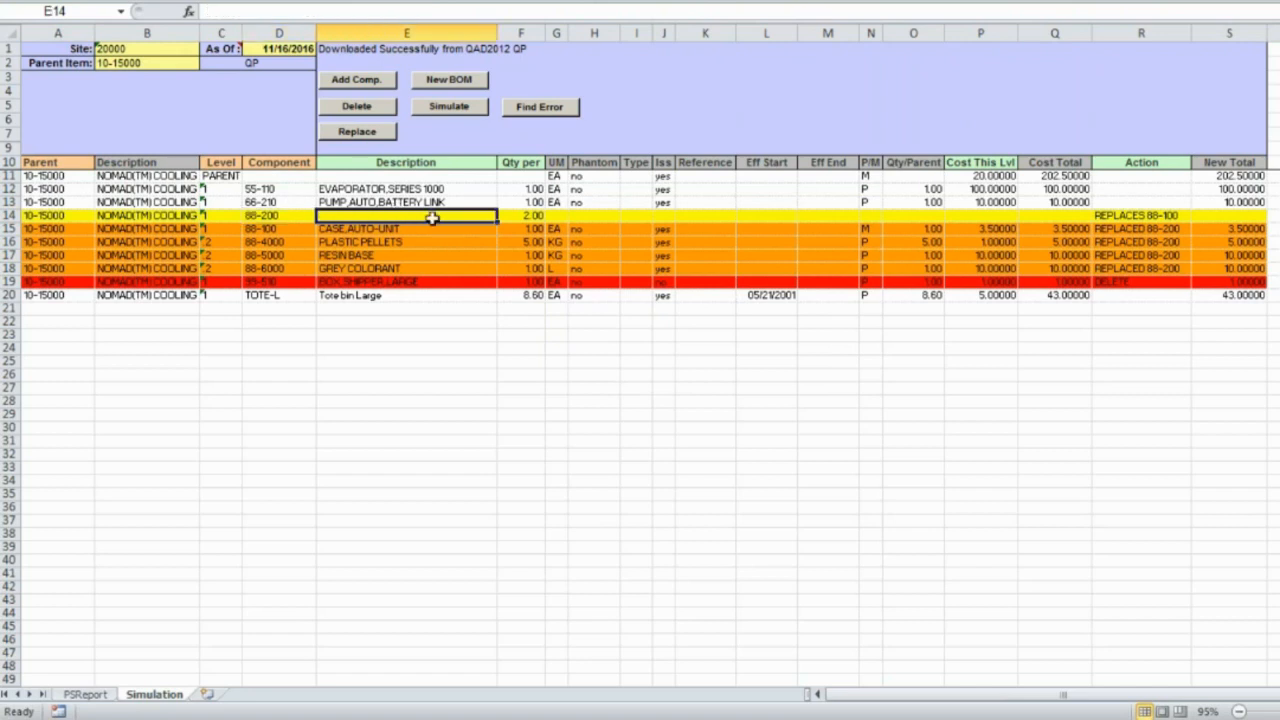
left_click(1165, 215)
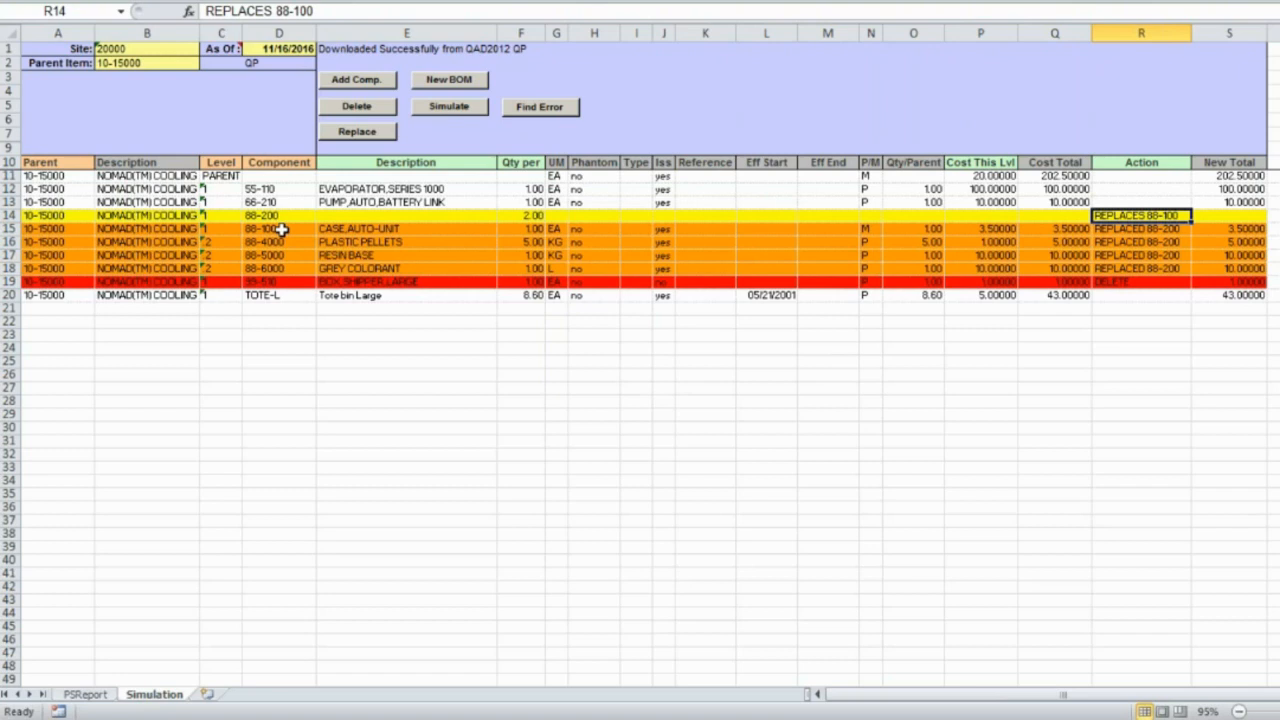
left_click_drag(283, 229, 283, 268)
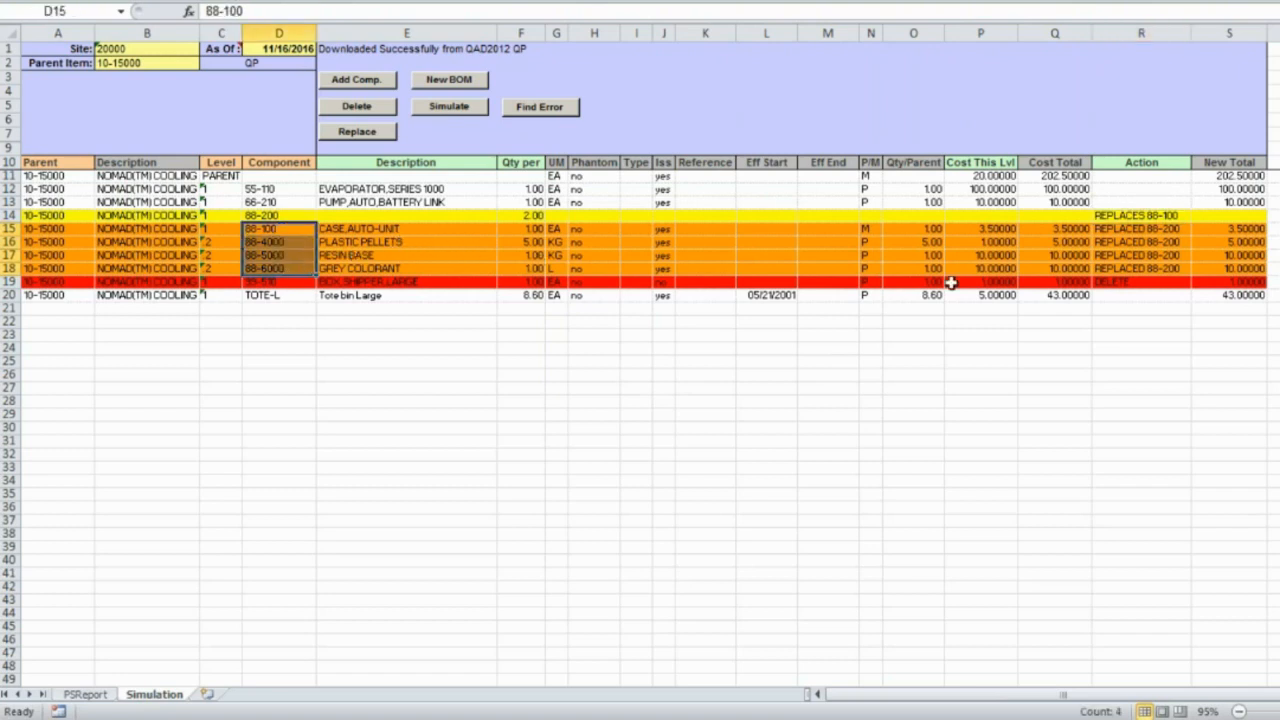
left_click(1132, 230)
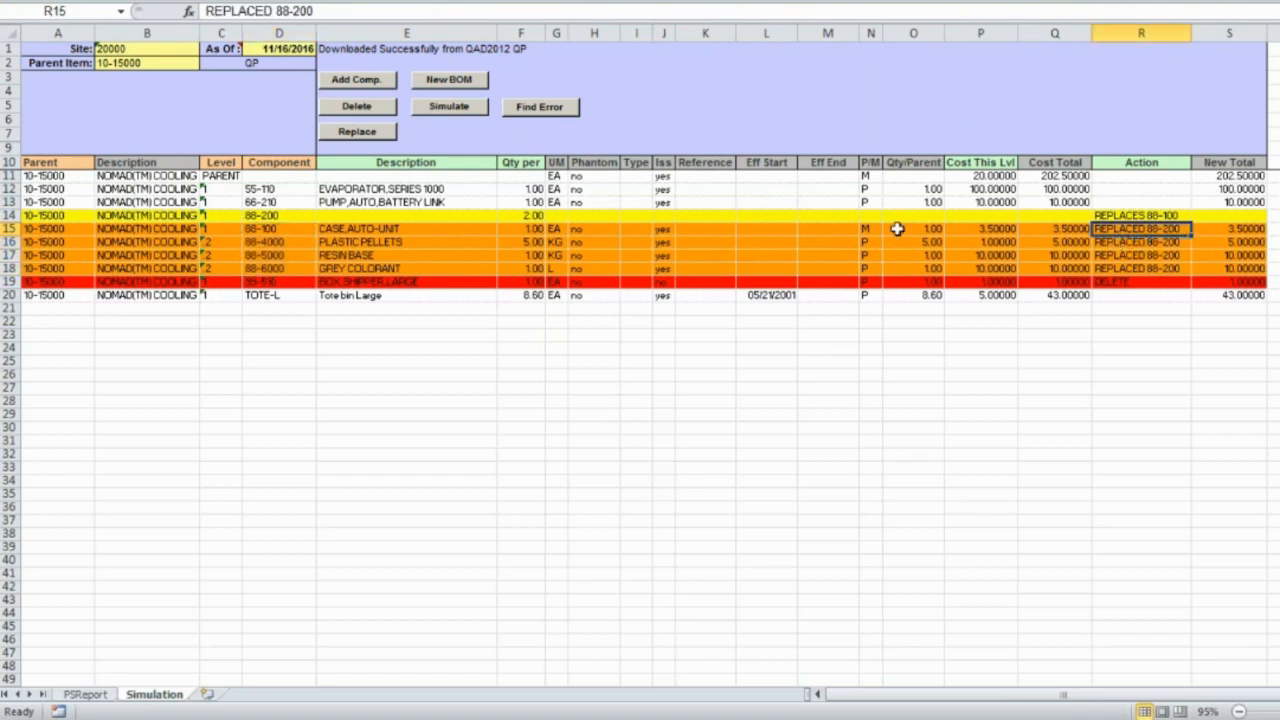
- Add component 55-120 under 55-110 with quantity 2
left_click(265, 189)
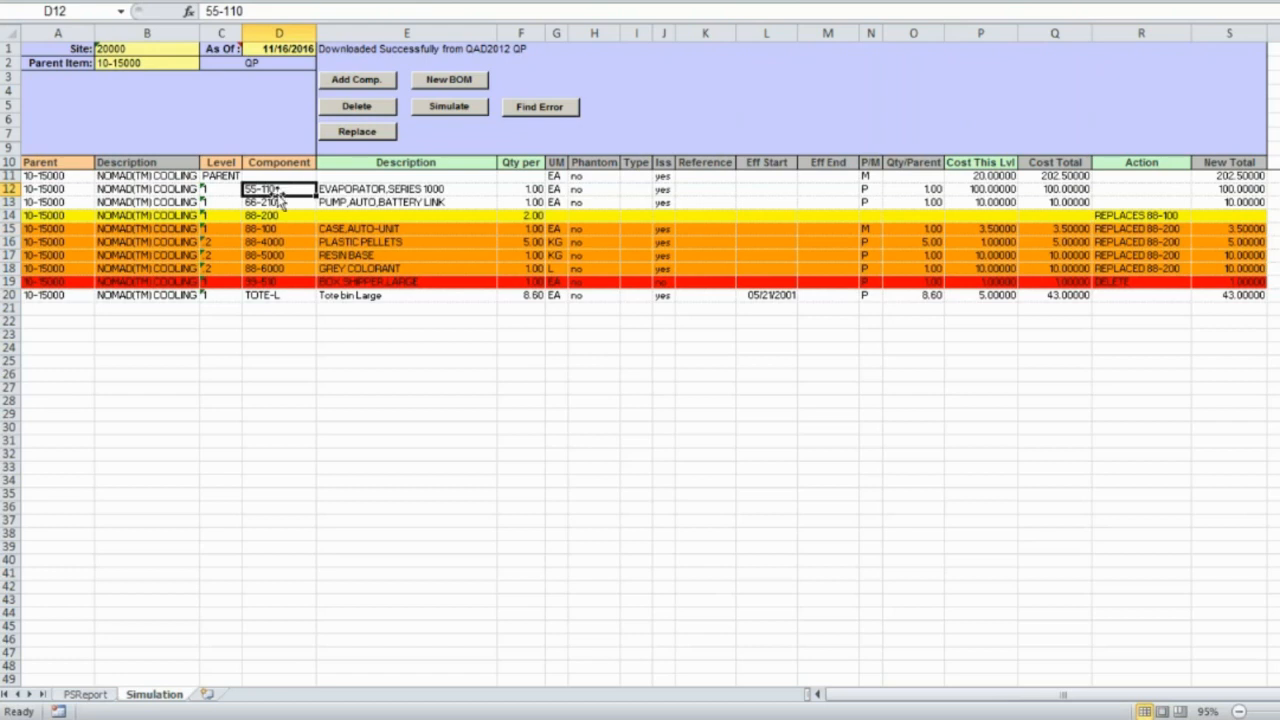
left_click(370, 90)
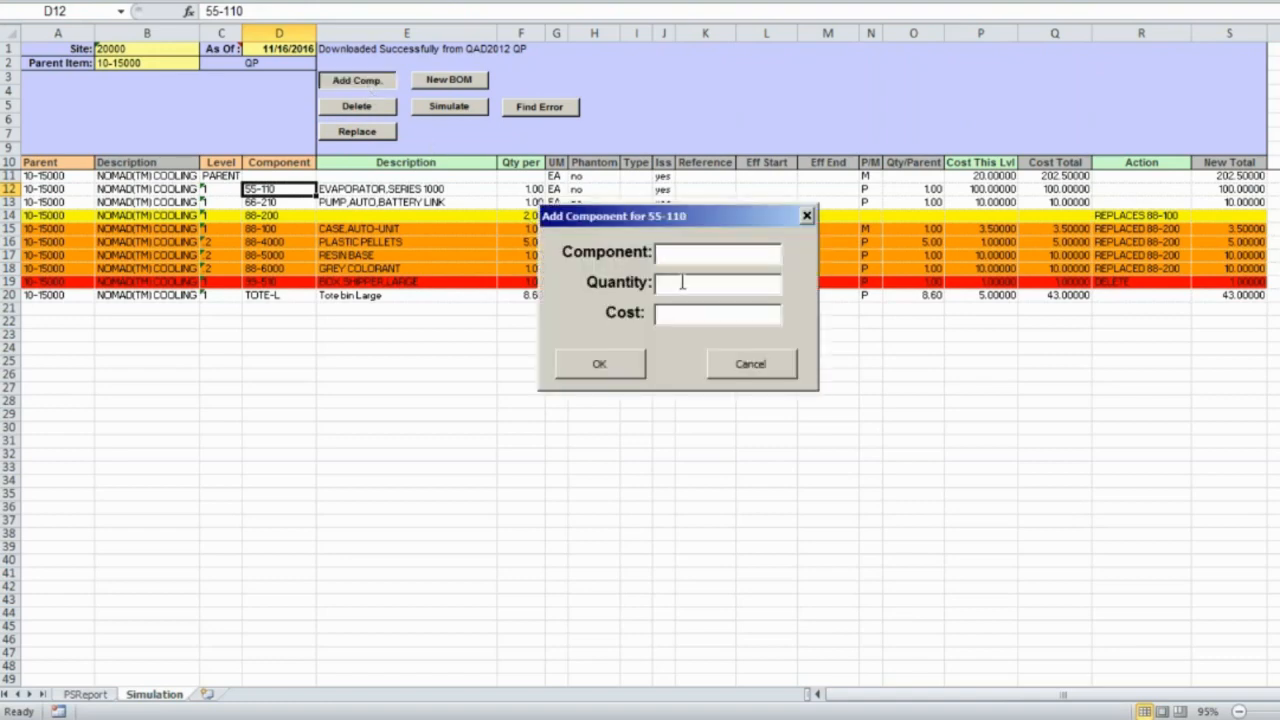
type("55-110")
key("Tab")
left_click(701, 254)
key("BackSpace")
key("BackSpace")
type("20")
key("Tab")
type("2")
left_click(672, 315)
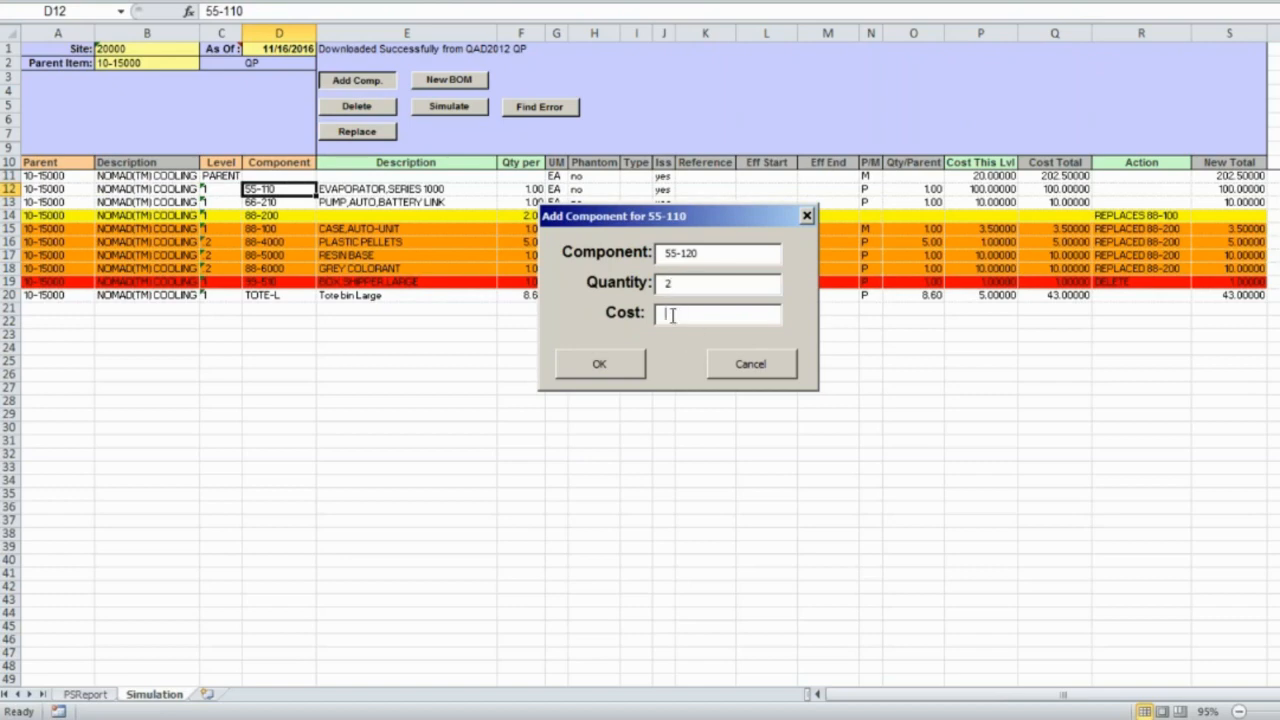
left_click(622, 370)
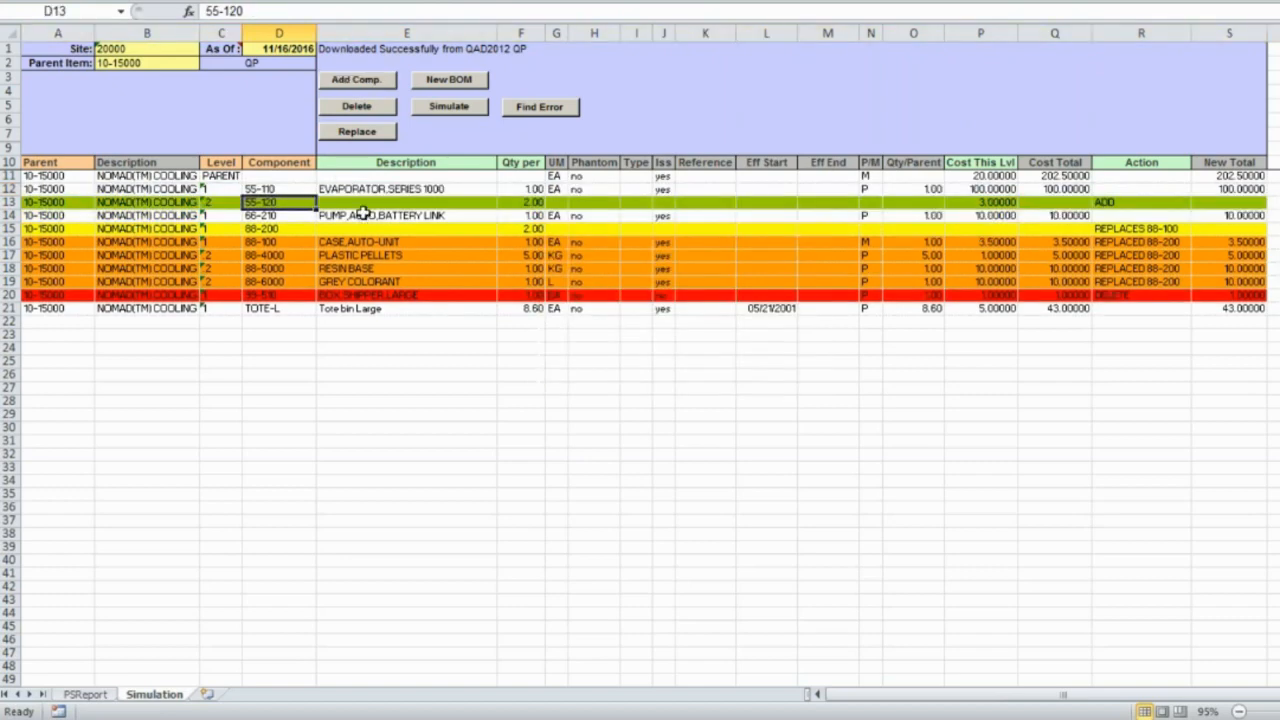
- Add component 55-130 under 55-110 with quantity 3 and cost 10
left_click(276, 190)
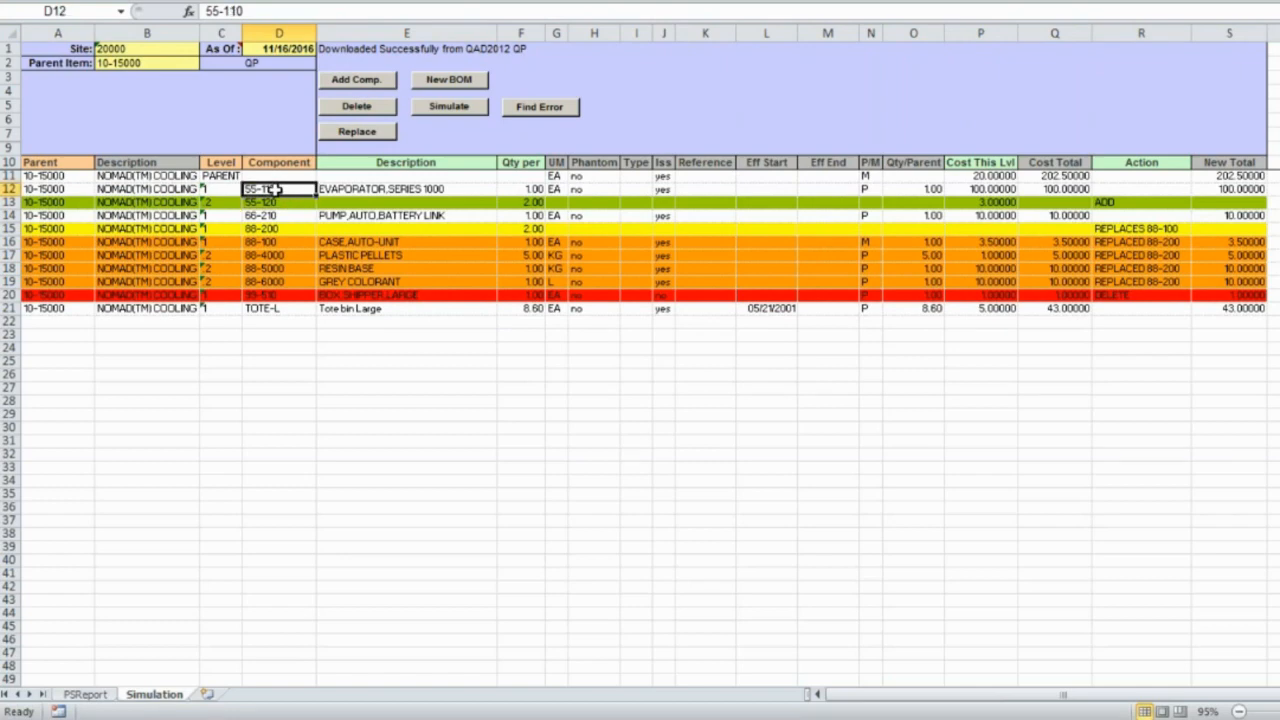
left_click(366, 87)
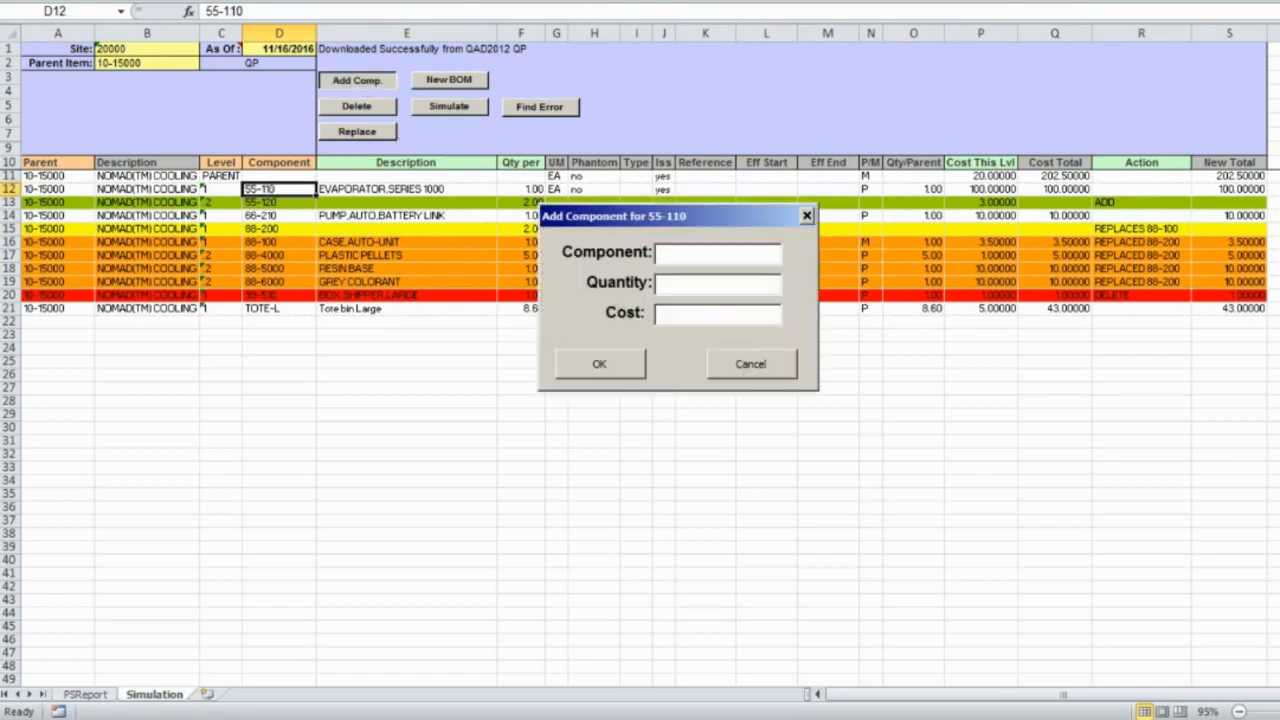
type("55-130")
key("Tab")
type("3")
key("Tab")
type("10")
left_click(600, 365)
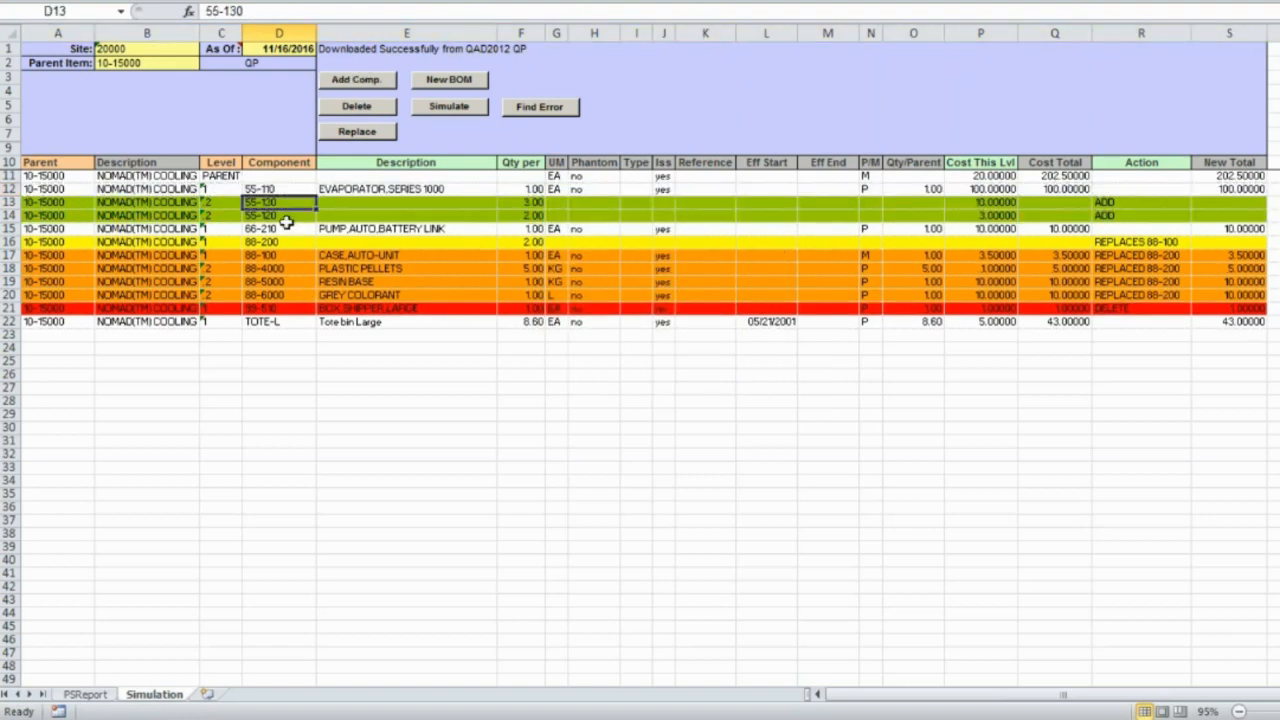
- Add component 55-140 under 55-110 with quantity 4 and cost 6
left_click(360, 82)
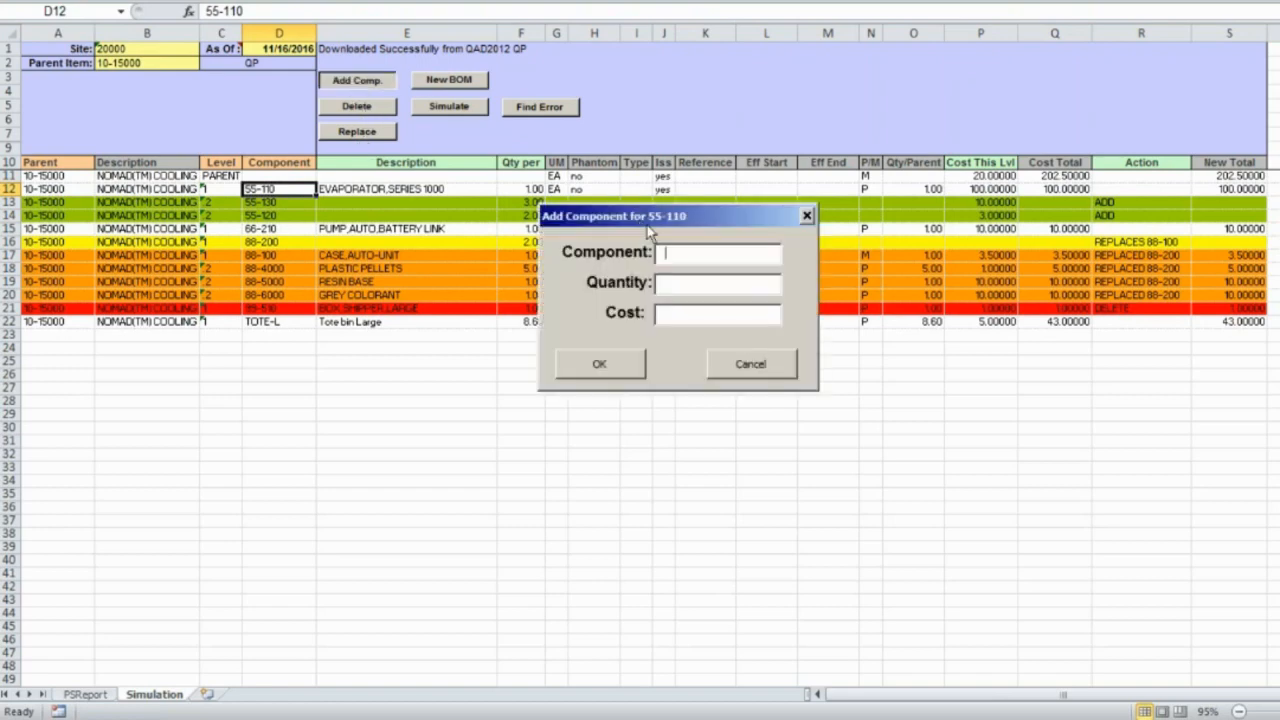
type("55-140")
key("Tab")
type("4")
key("Tab")
type("6")
left_click(628, 370)
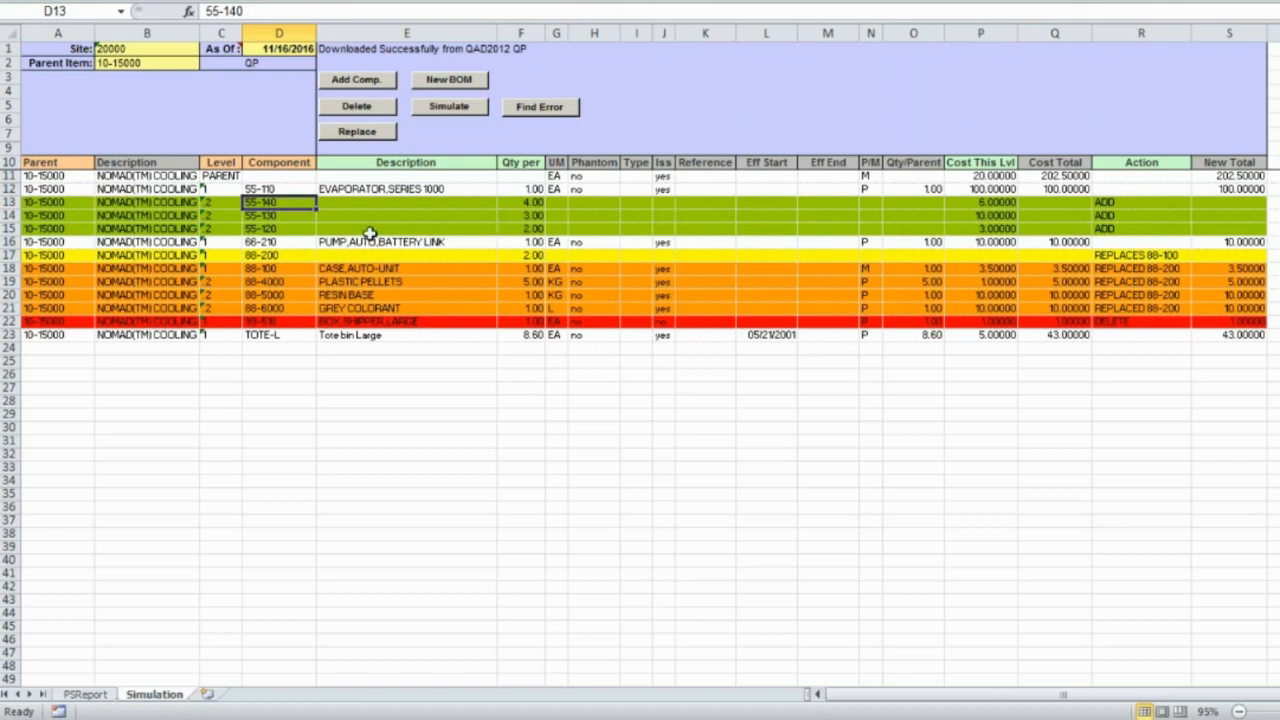
- Describe component 55-130 as 'test item'
left_click(342, 216)
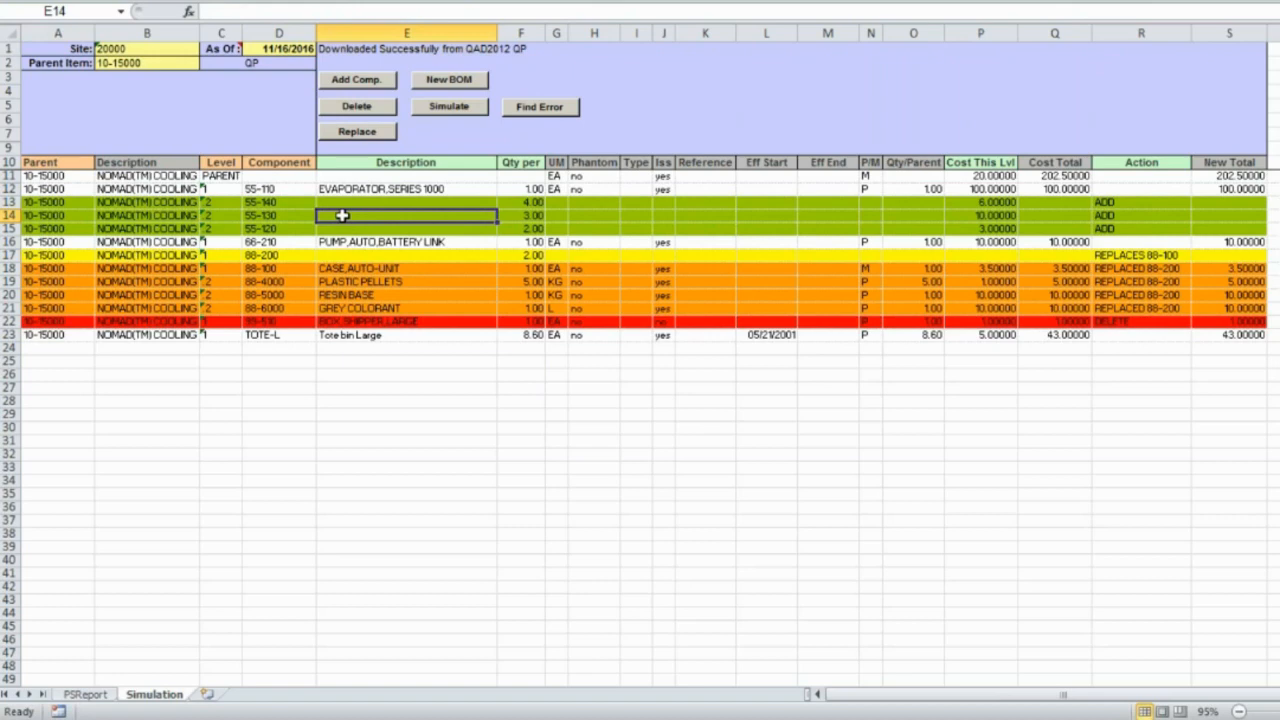
type("test")
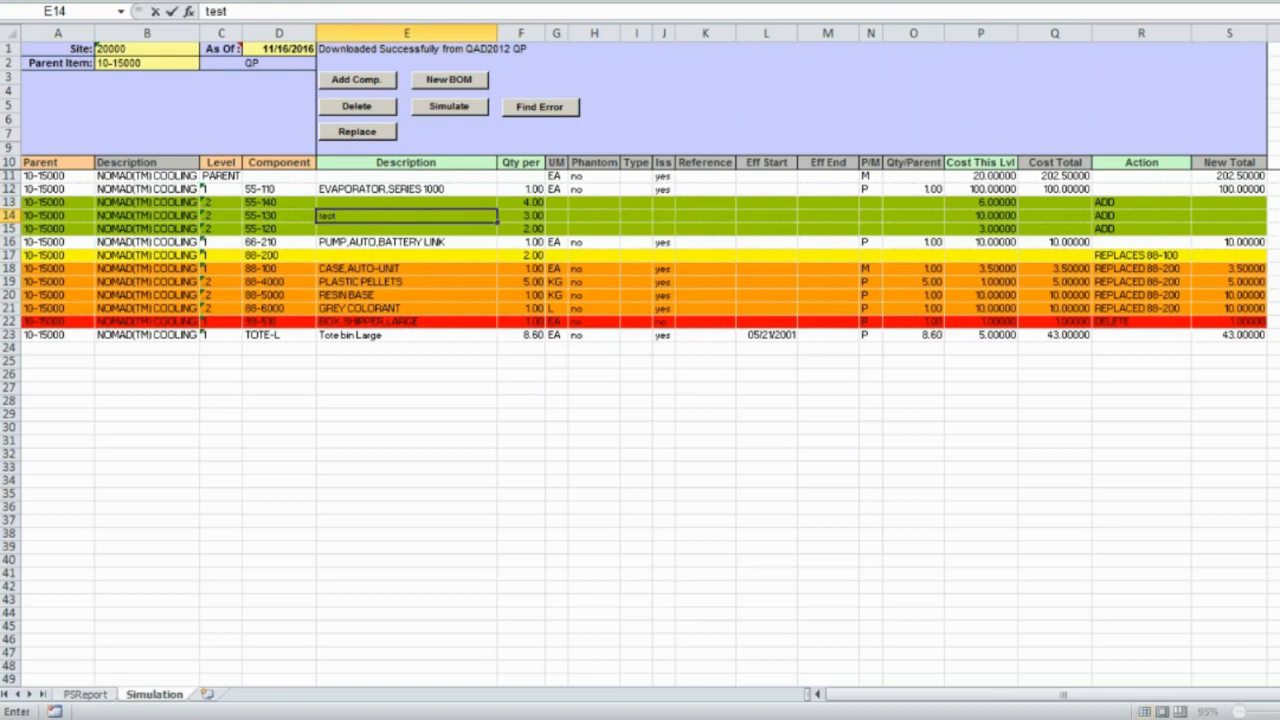
type(" item")
key("Return")
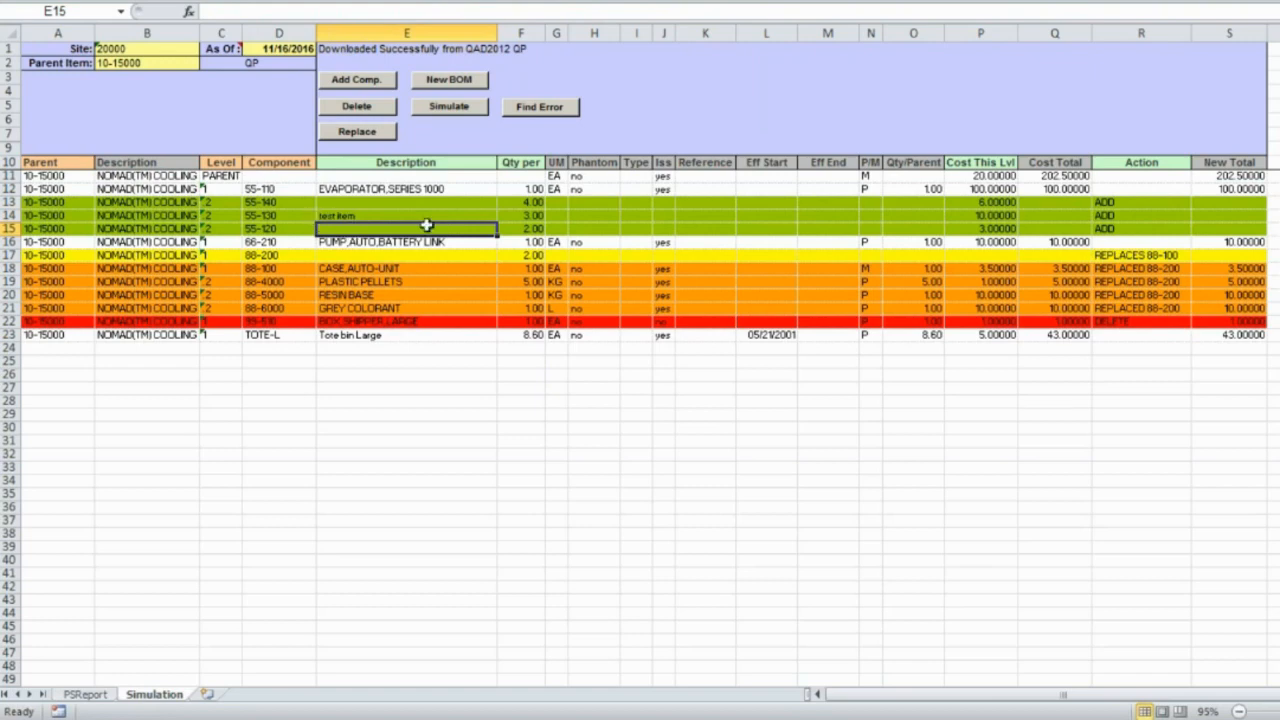
- Simulate costs so the 10-15000 New Total becomes 342.00000
left_click(447, 108)
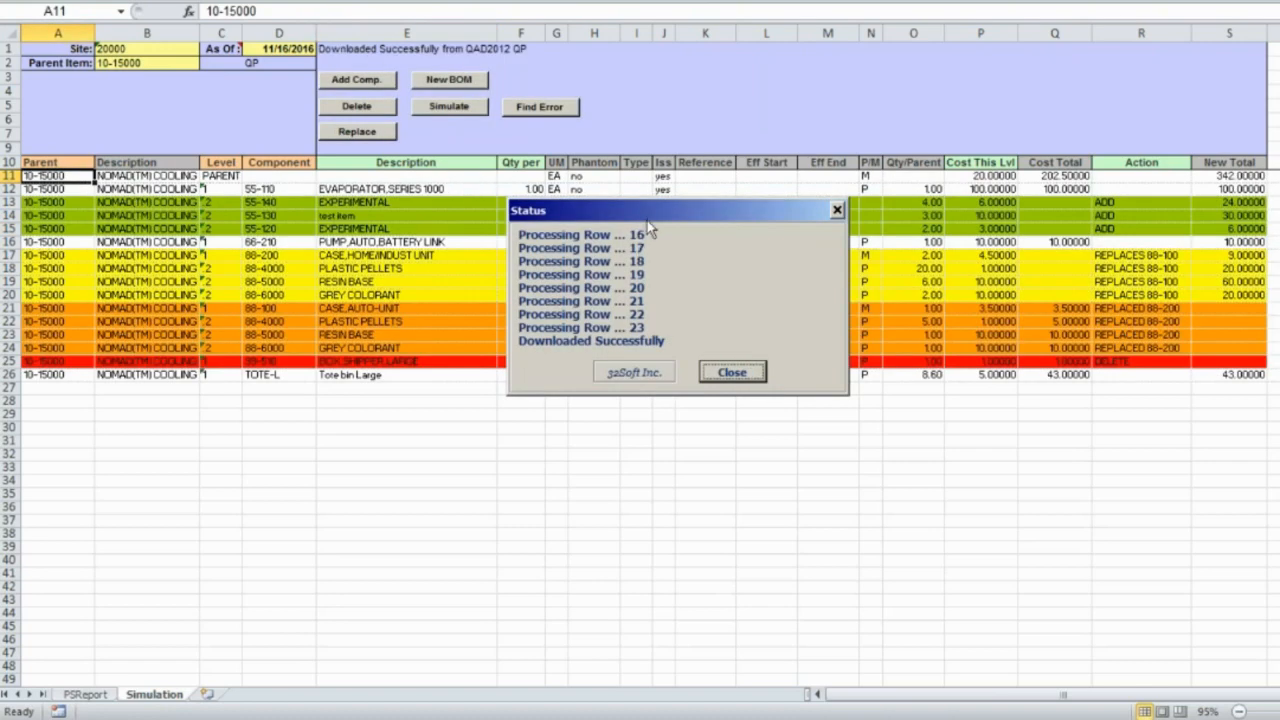
left_click_drag(645, 222, 658, 357)
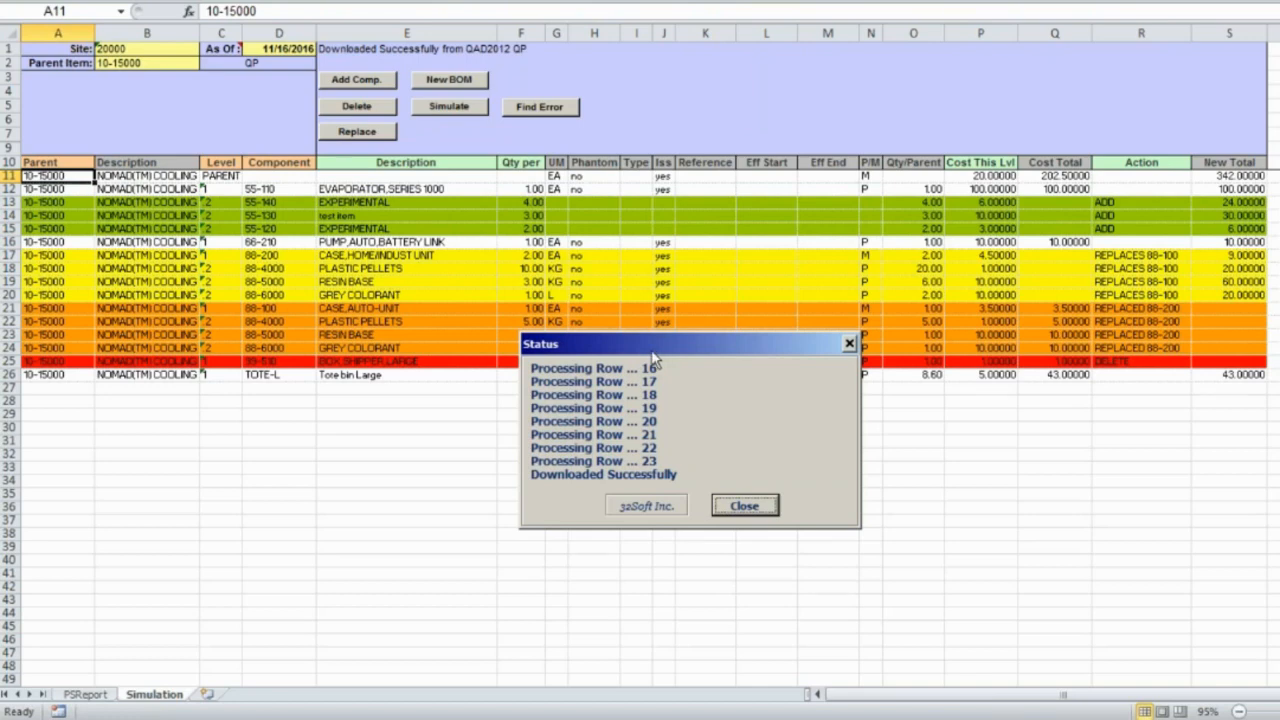
left_click(743, 506)
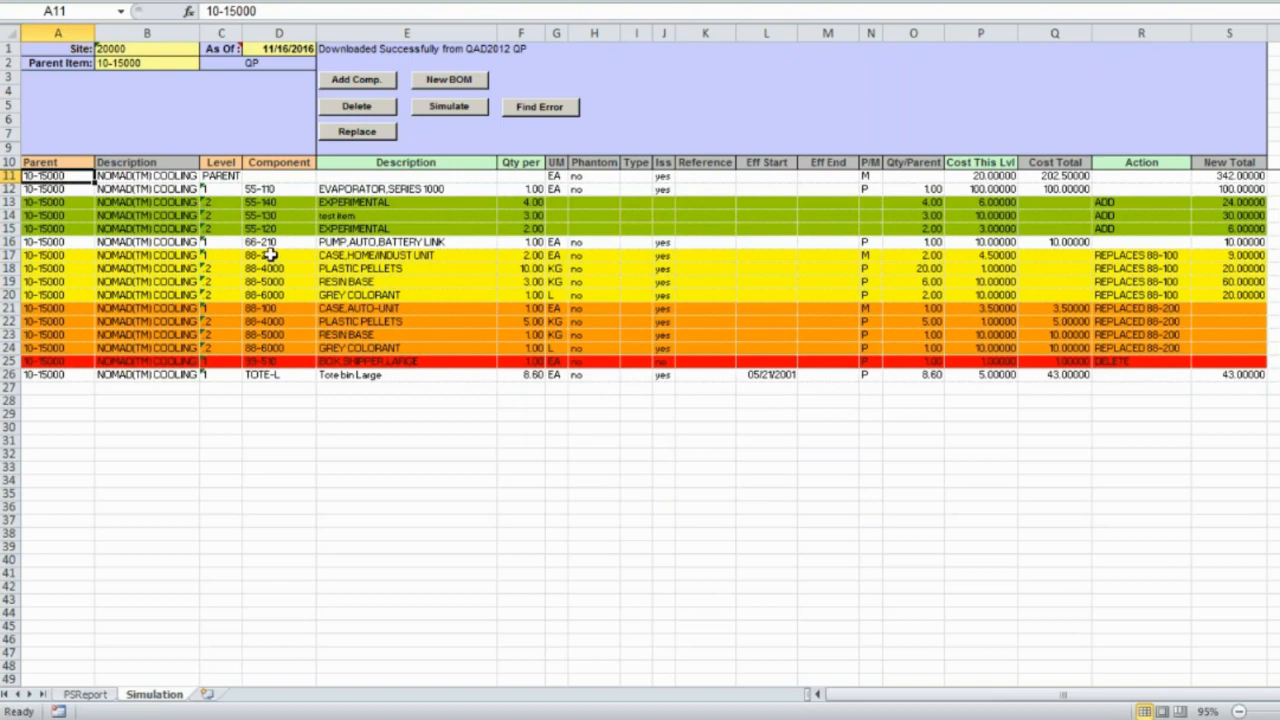
left_click_drag(270, 255, 276, 295)
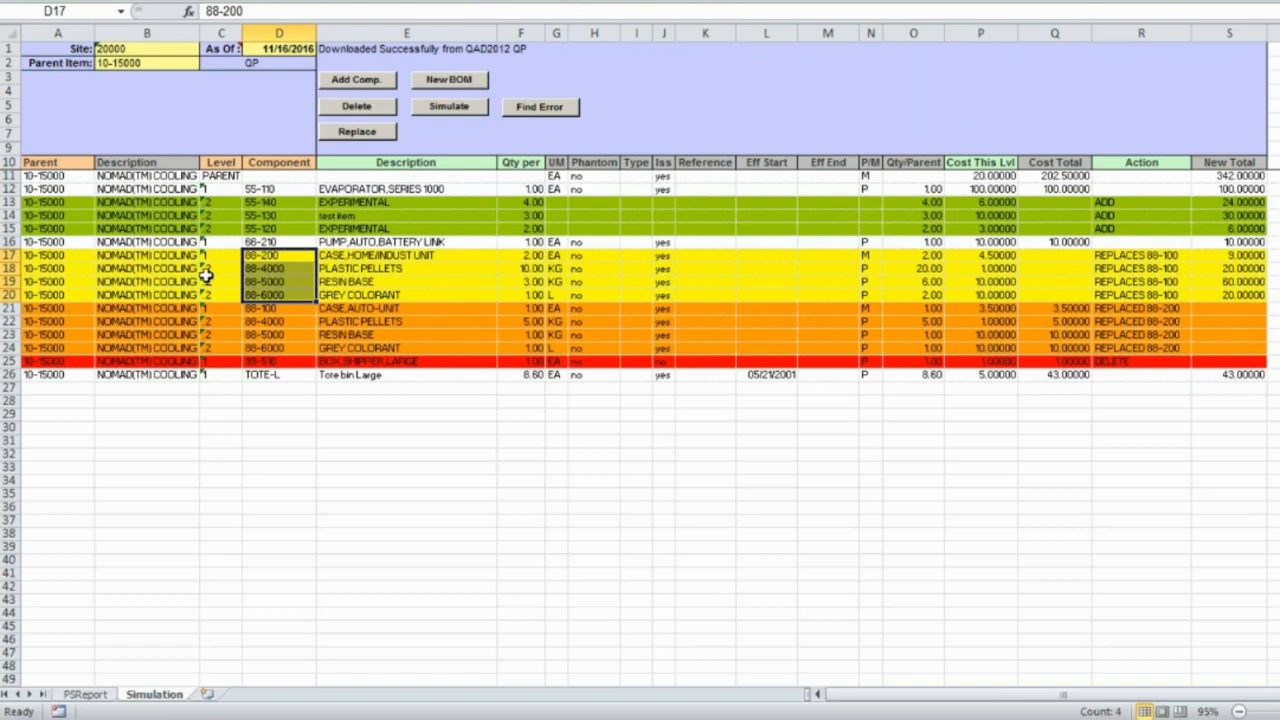
left_click(352, 200)
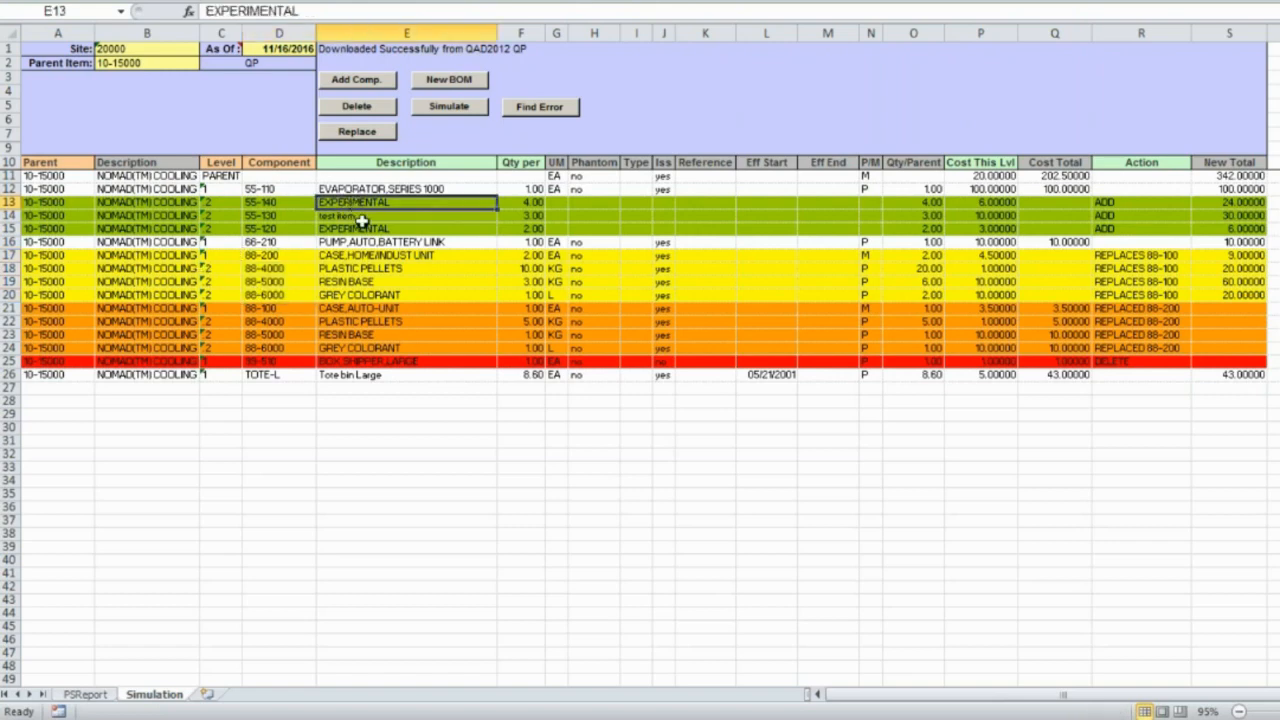
left_click(359, 216)
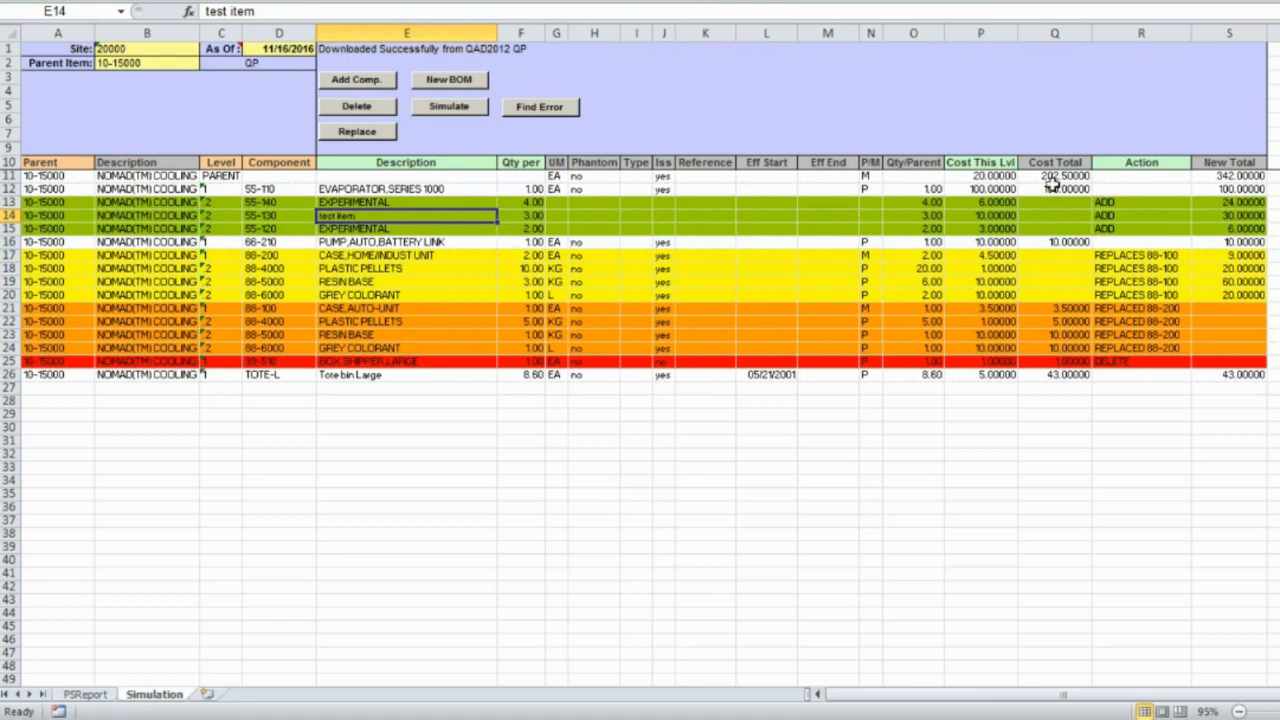
left_click(1054, 188)
left_click(1229, 189)
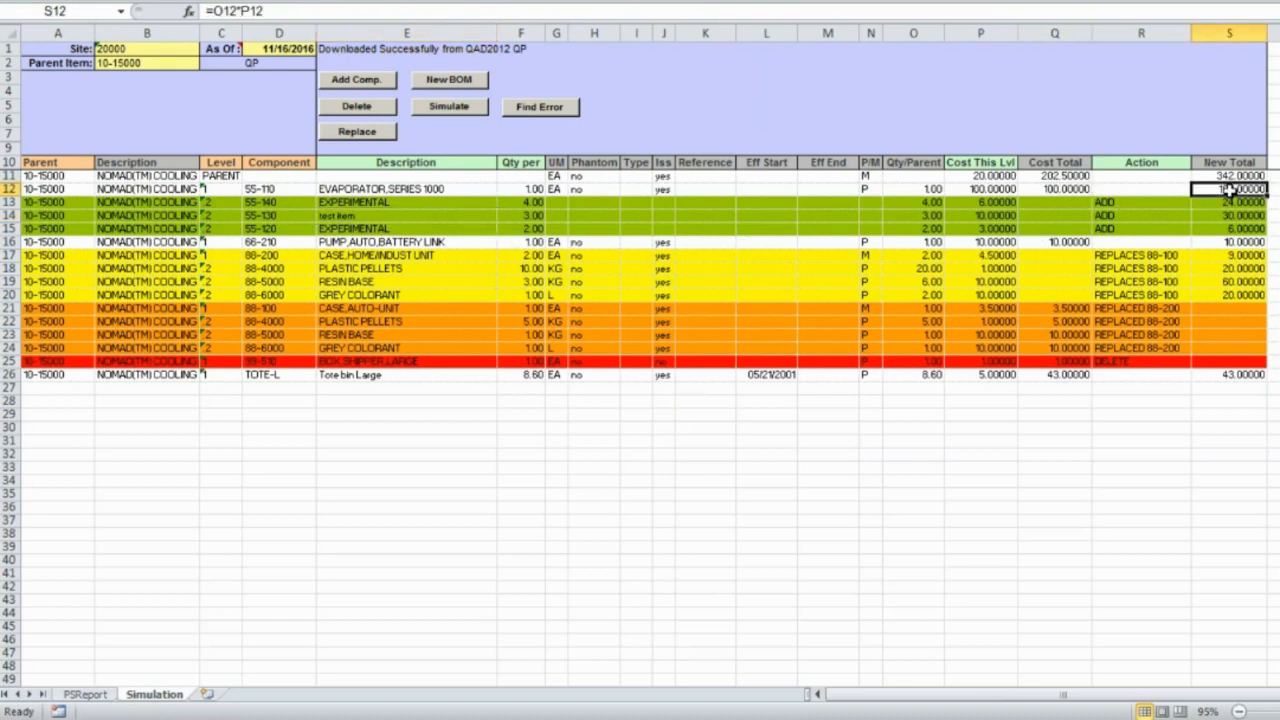
left_click(1072, 241)
left_click(1206, 243)
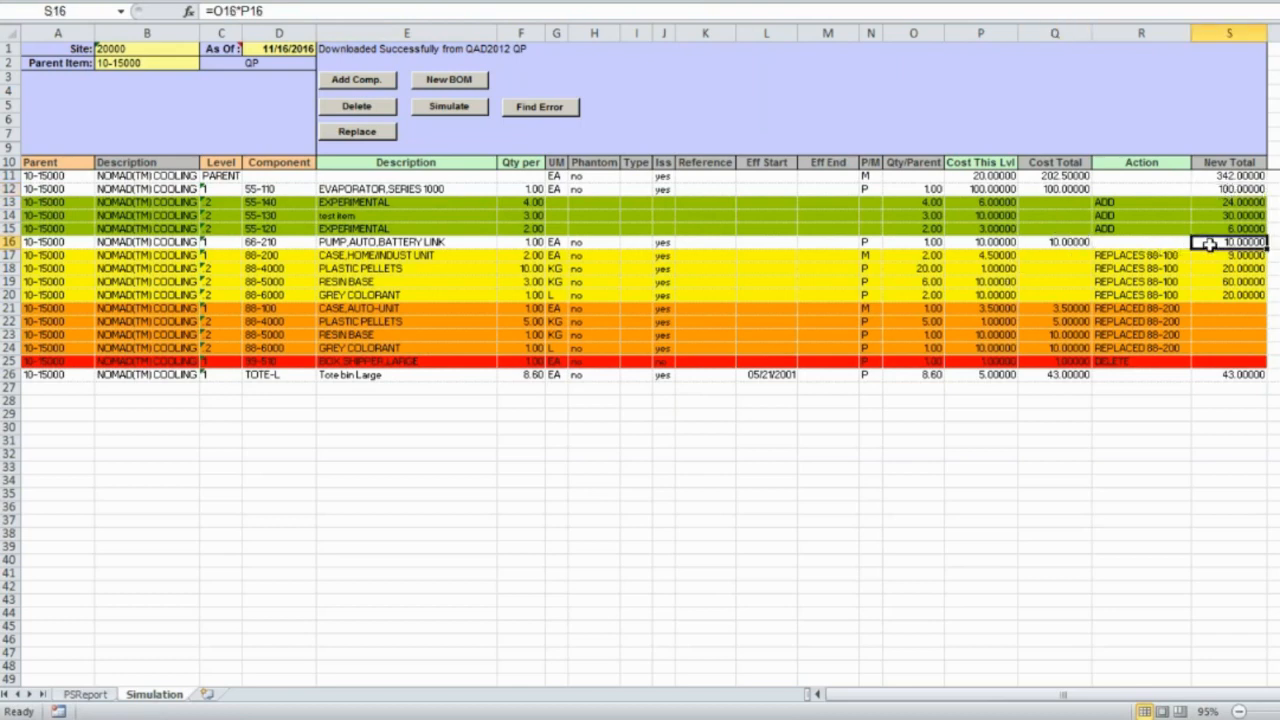
left_click(1060, 376)
left_click(1227, 380)
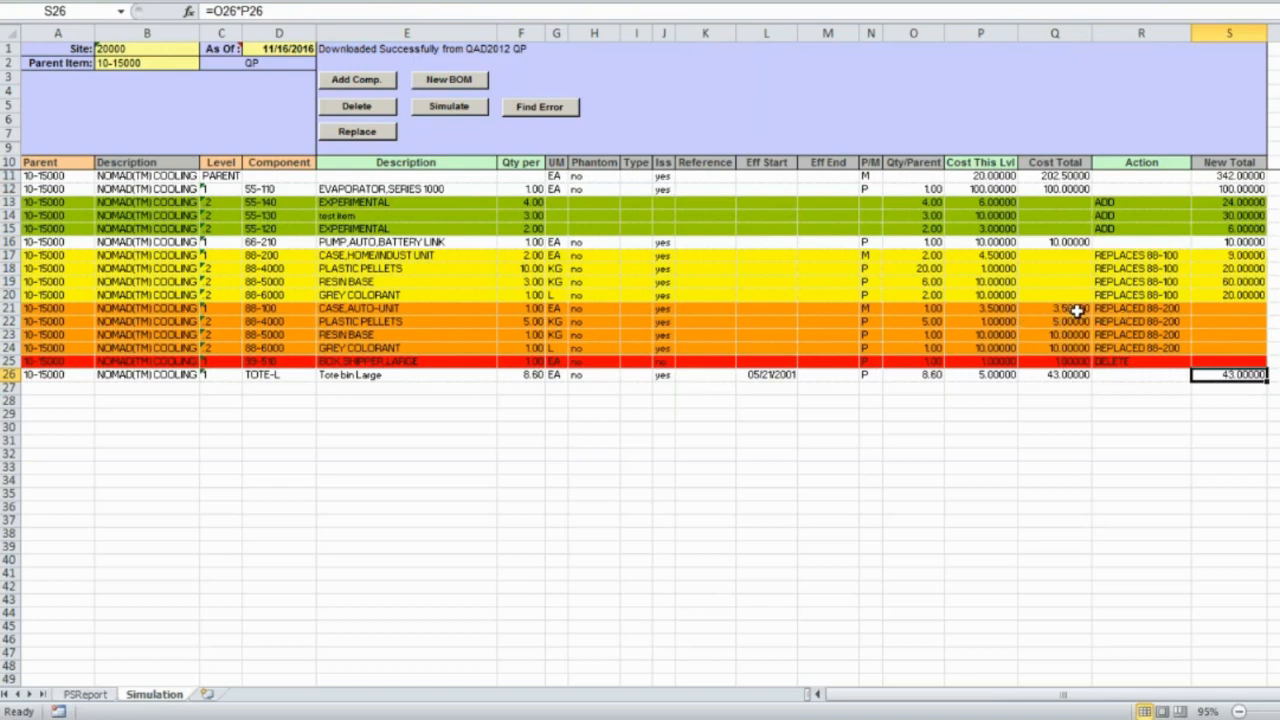
left_click_drag(1075, 310, 1079, 347)
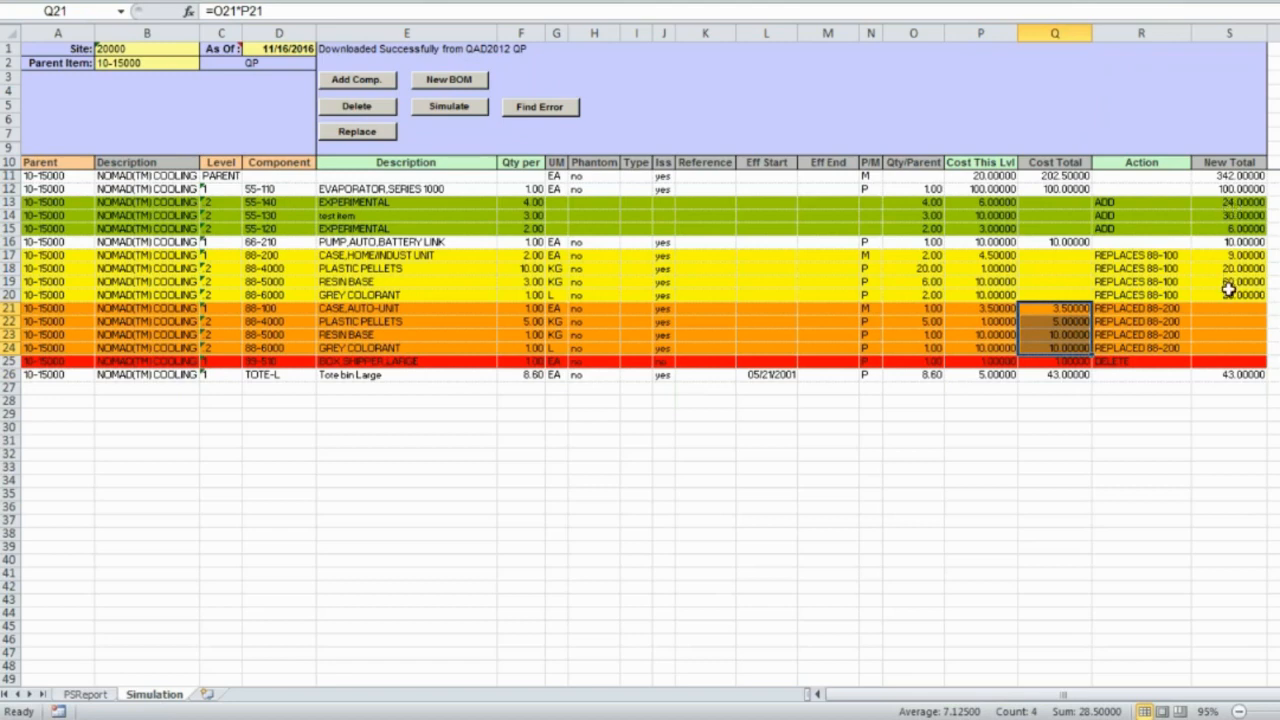
left_click(1222, 176)
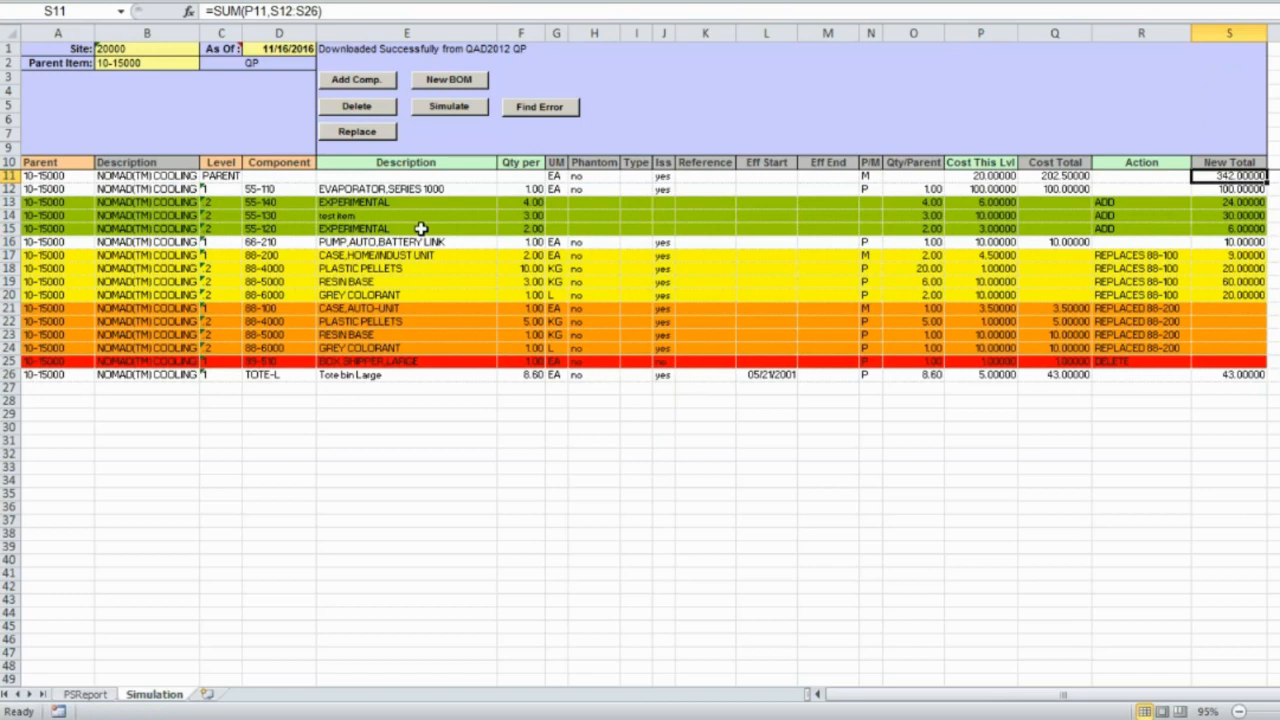
left_click(286, 202)
left_click(366, 82)
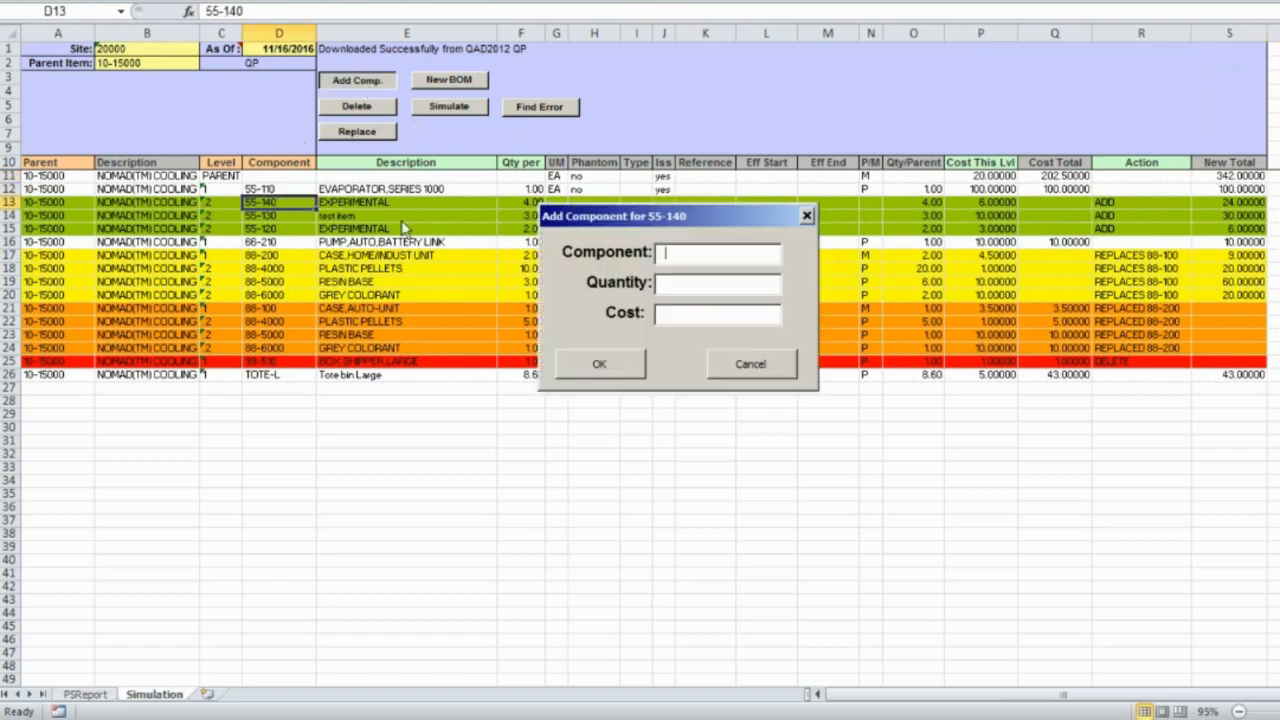
type("55-150")
key("Tab")
type("5")
key("Tab")
type("0")
left_click(605, 364)
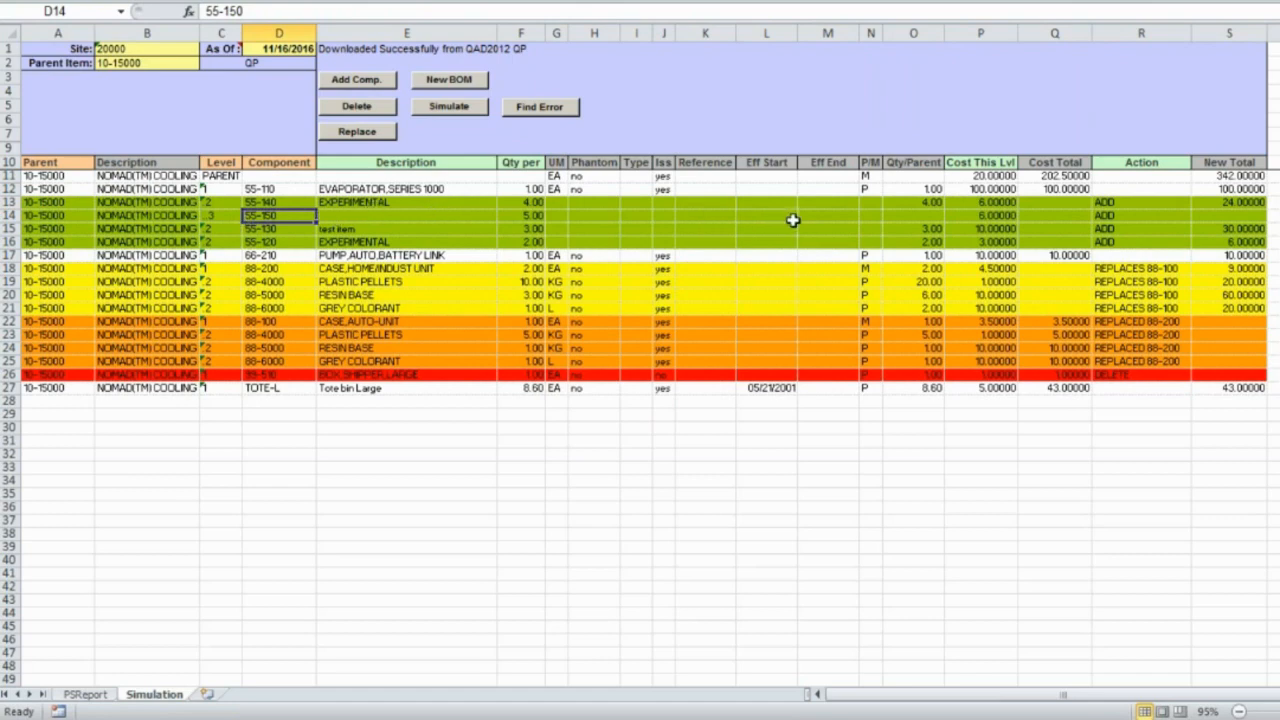
left_click(276, 204)
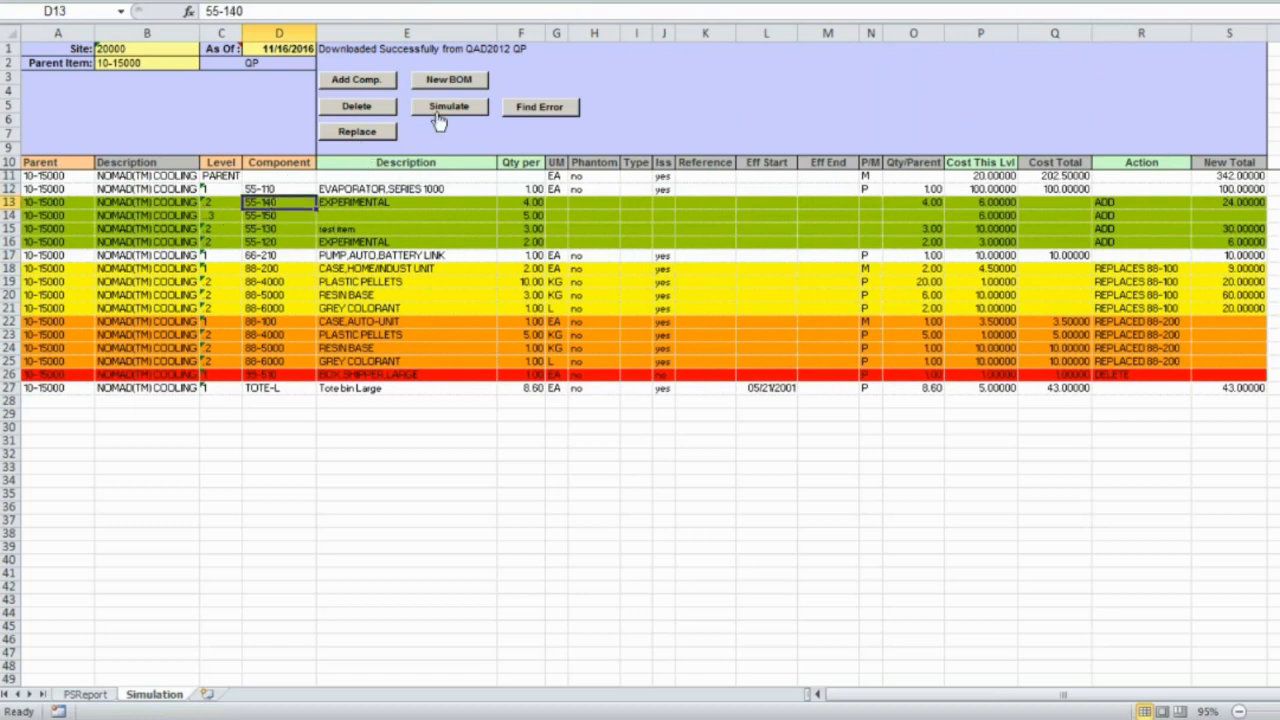
- Delete component 55-140 from the BOM
left_click(388, 110)
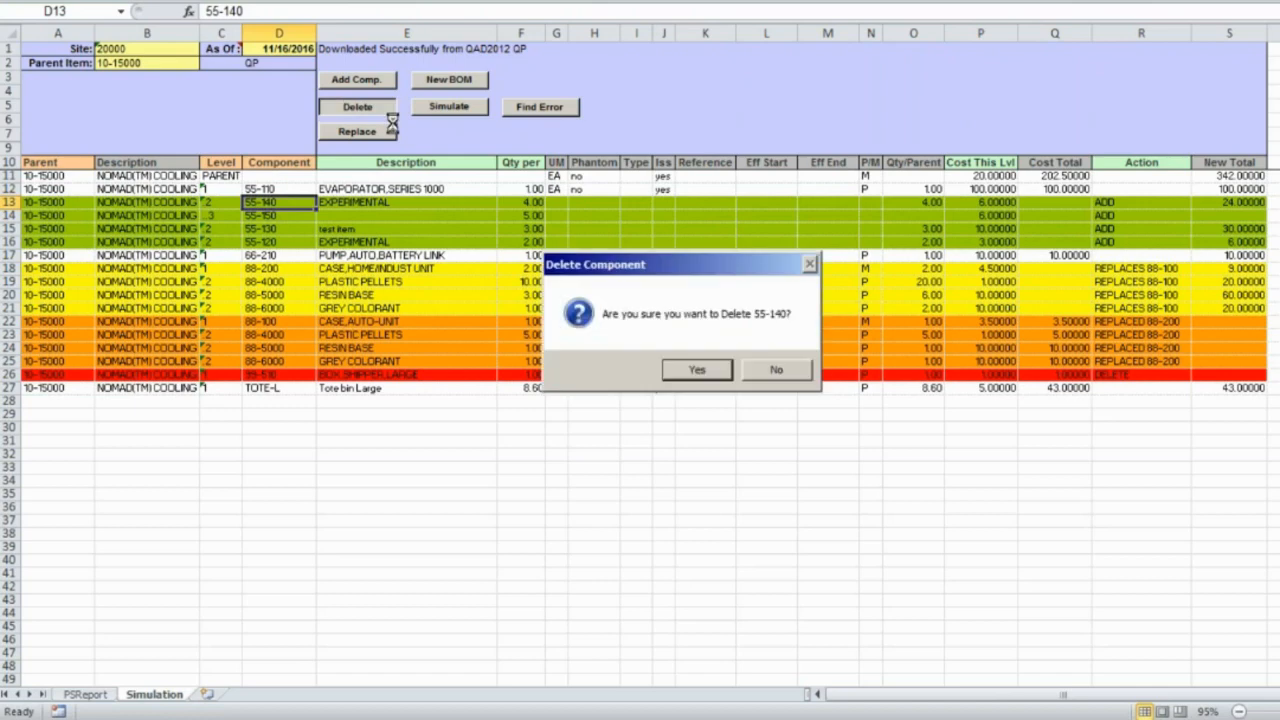
left_click(697, 371)
left_click(280, 203)
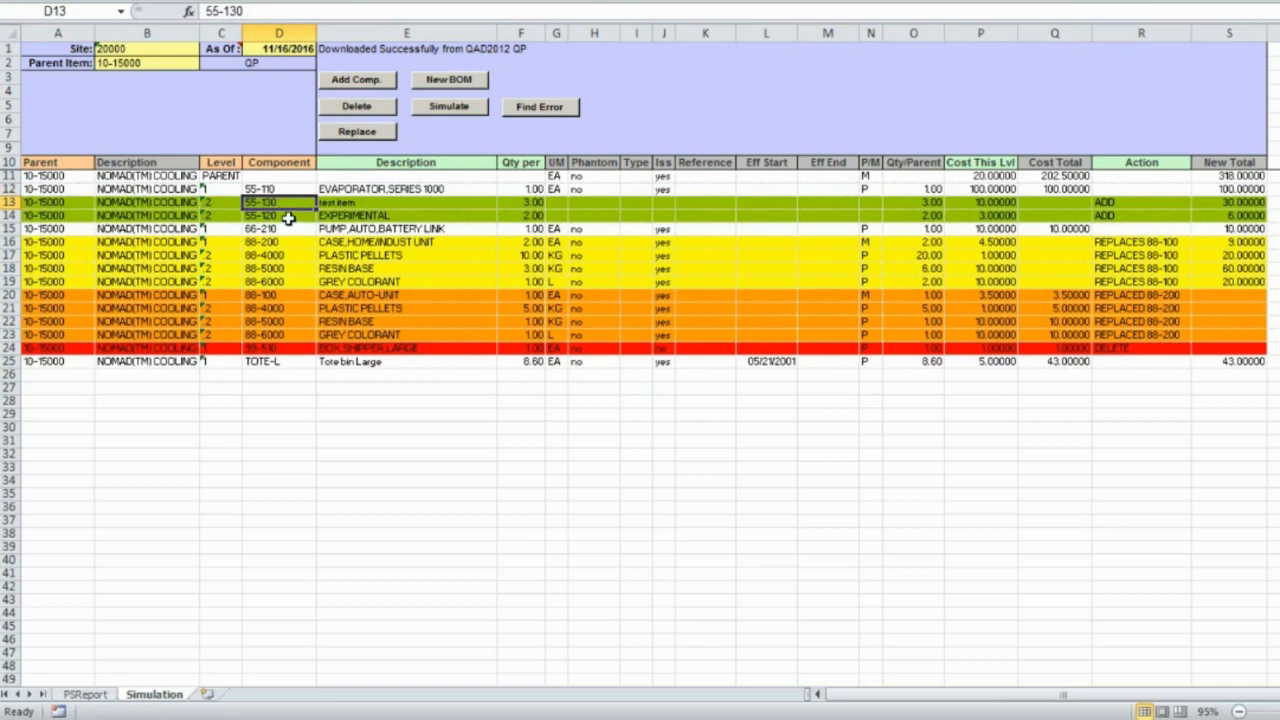
- Replace component 55-120 with 55-122 at quantity 2 and cost 3
left_click(287, 216)
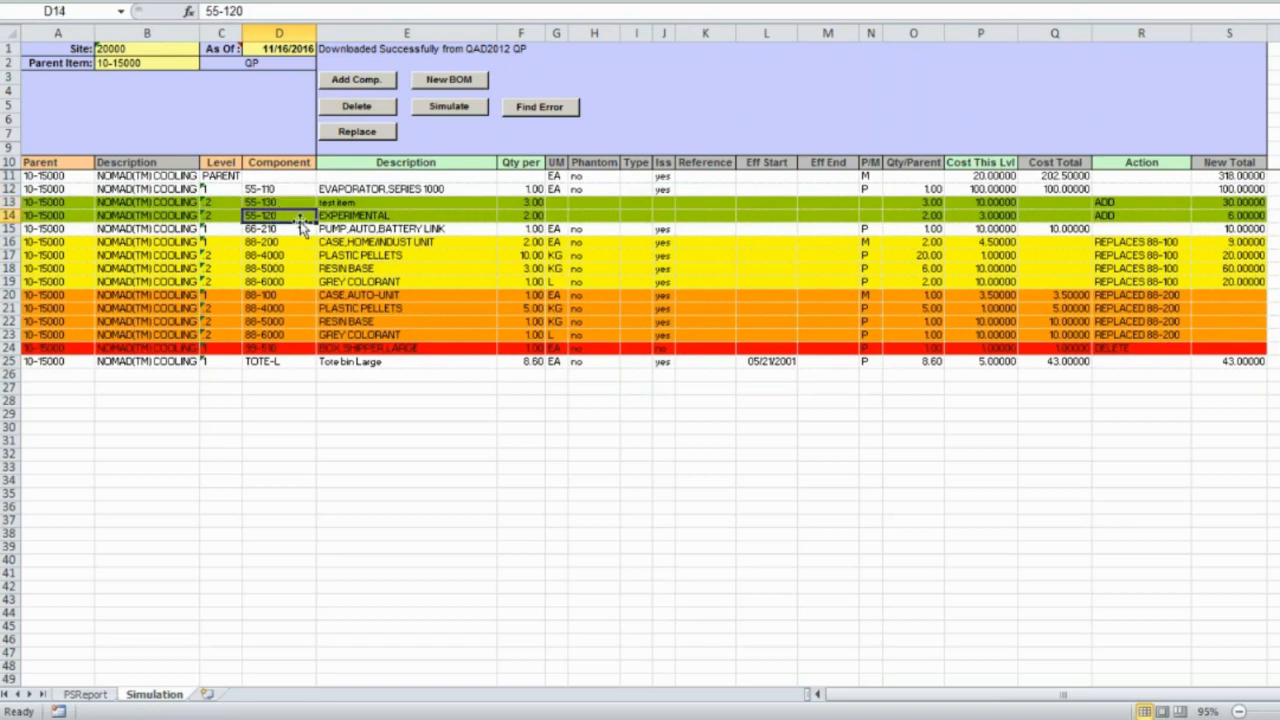
left_click(372, 131)
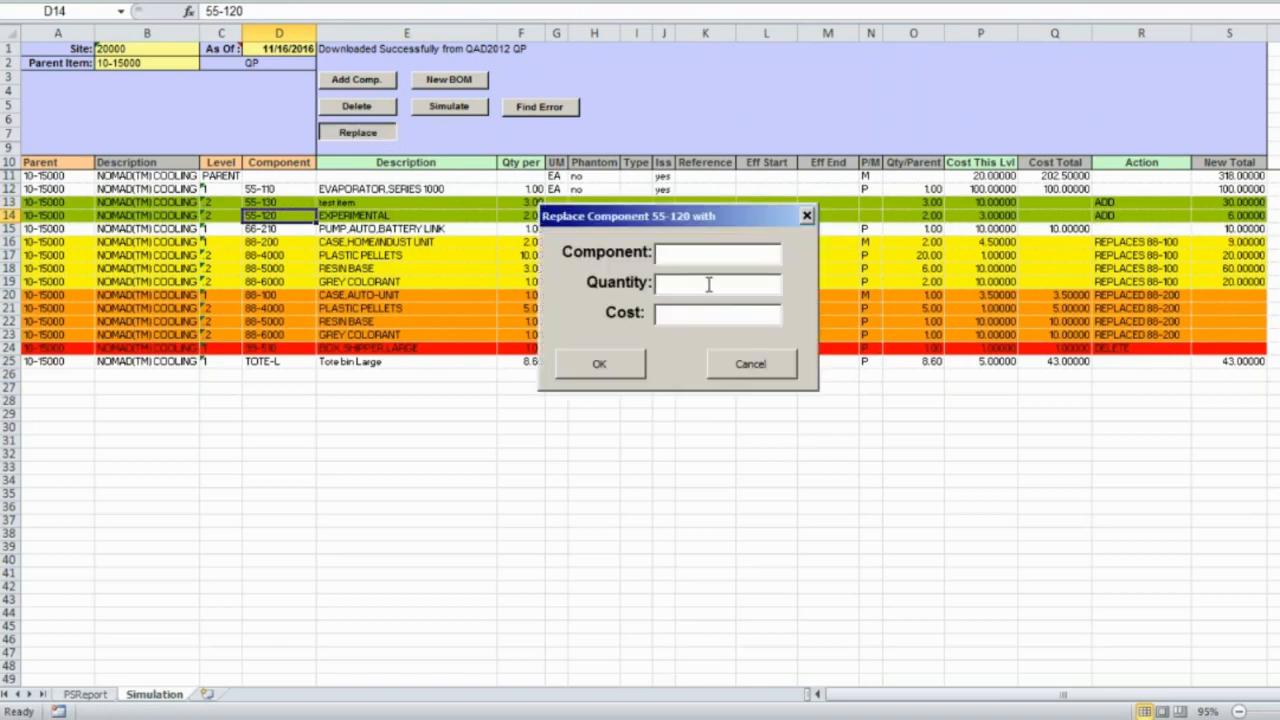
type("55-122")
key("Tab")
type("2")
key("Tab")
type("3")
left_click(620, 364)
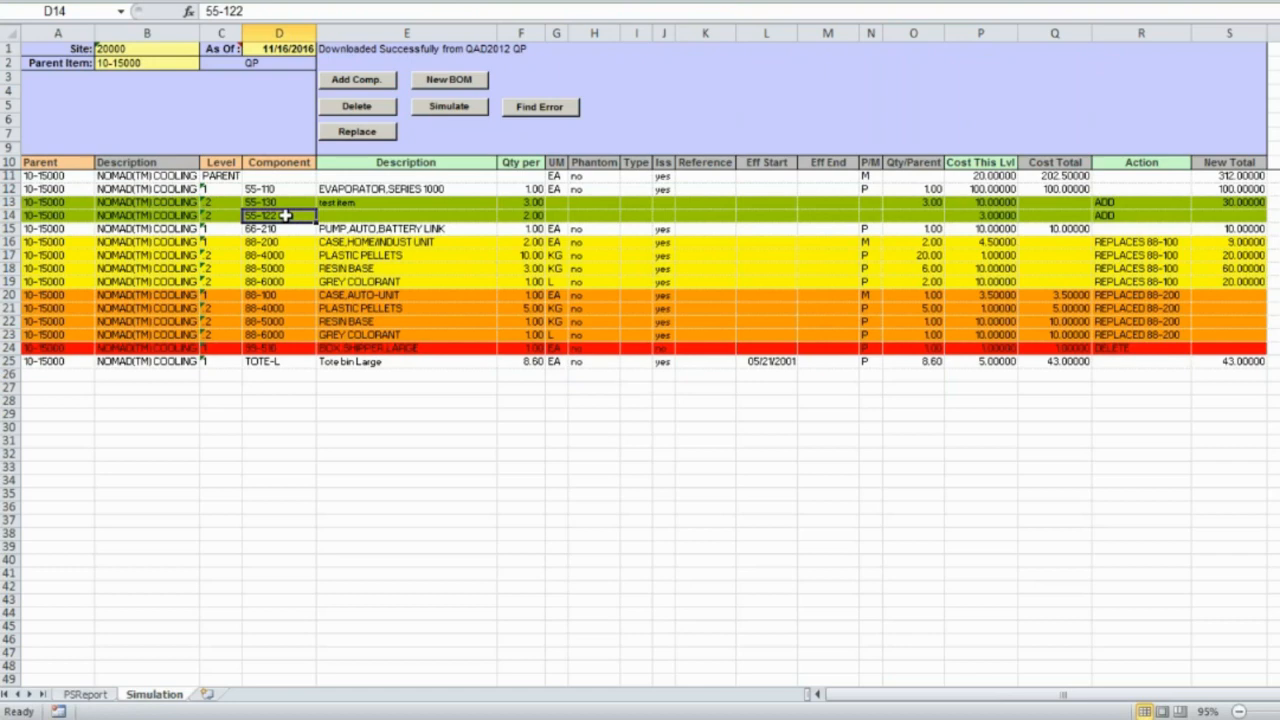
- Rerun the simulation, bringing the 10-15000 New Total to 318.00000
left_click(472, 111)
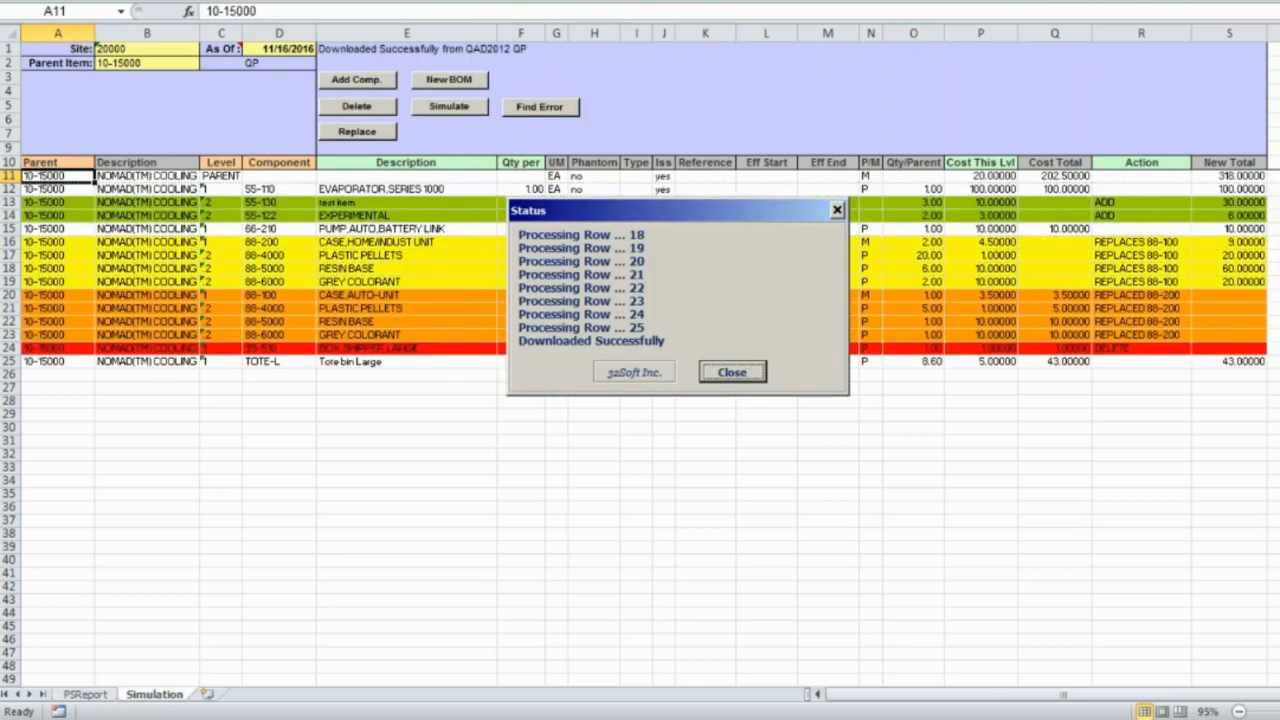
left_click(733, 373)
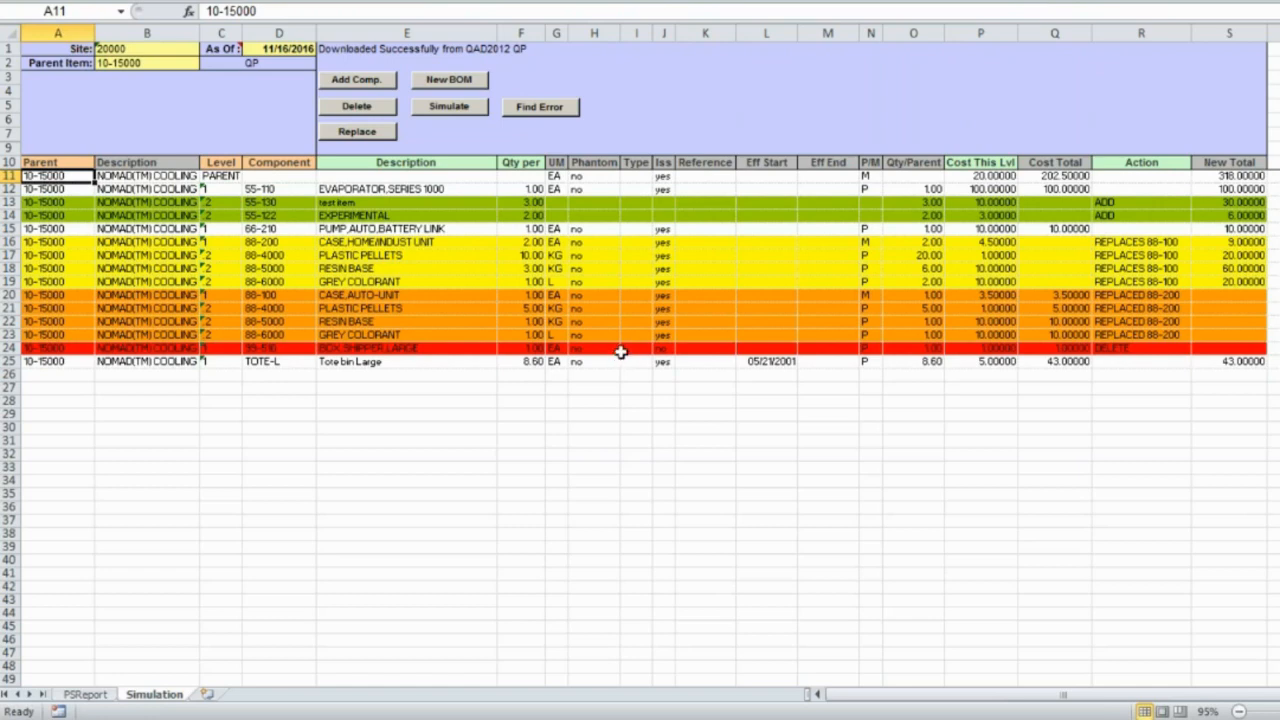
- Create a new BOM for parent ES-123 with cost 10
left_click(450, 84)
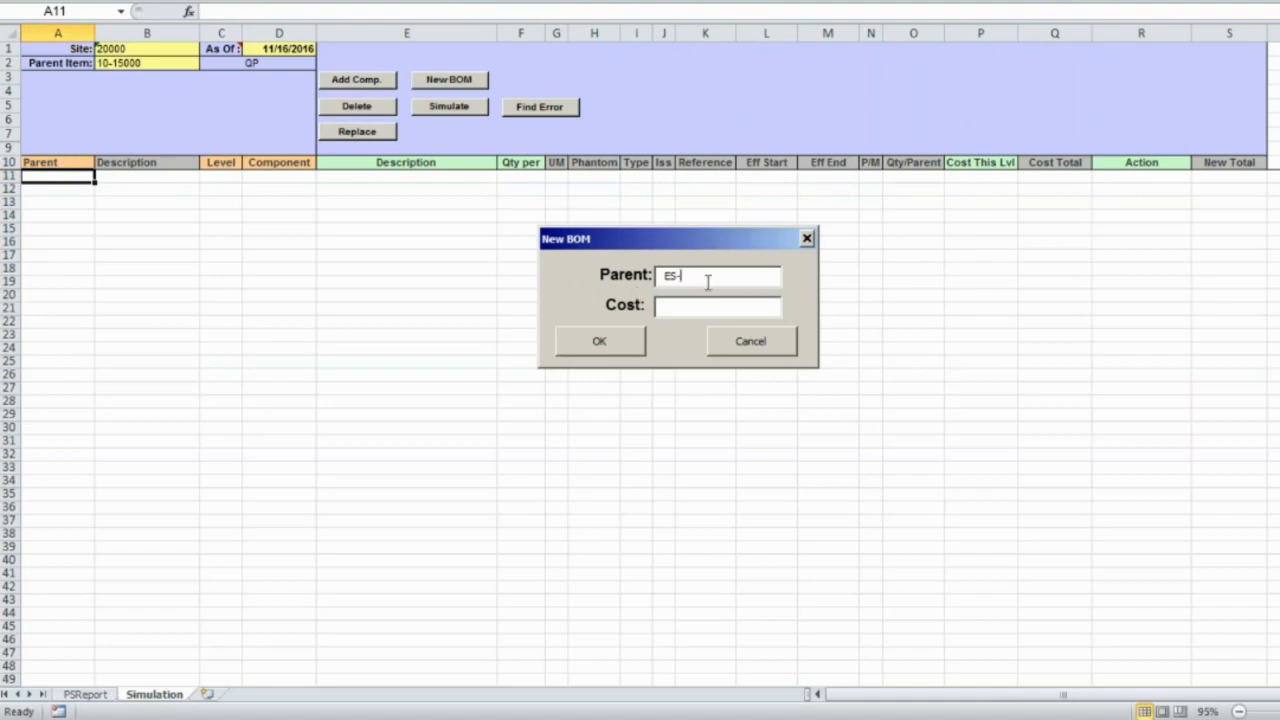
type("123")
left_click(690, 309)
type("10")
left_click(592, 338)
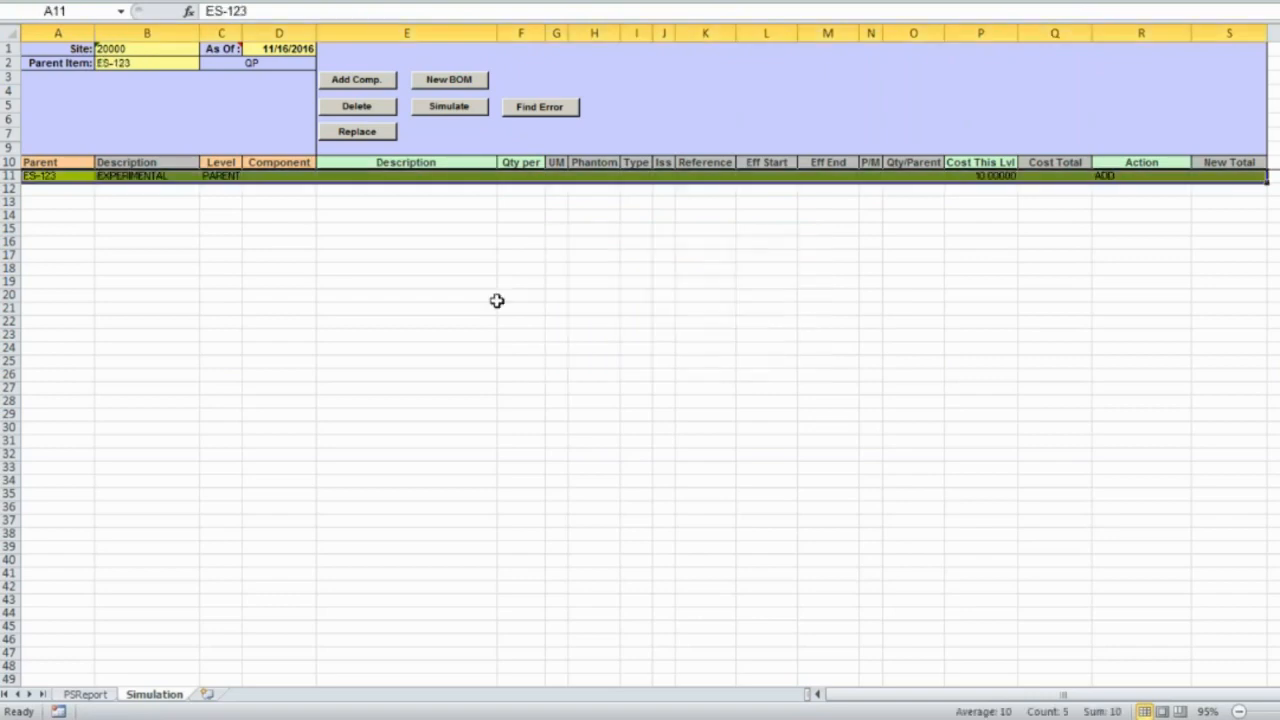
left_click(218, 175)
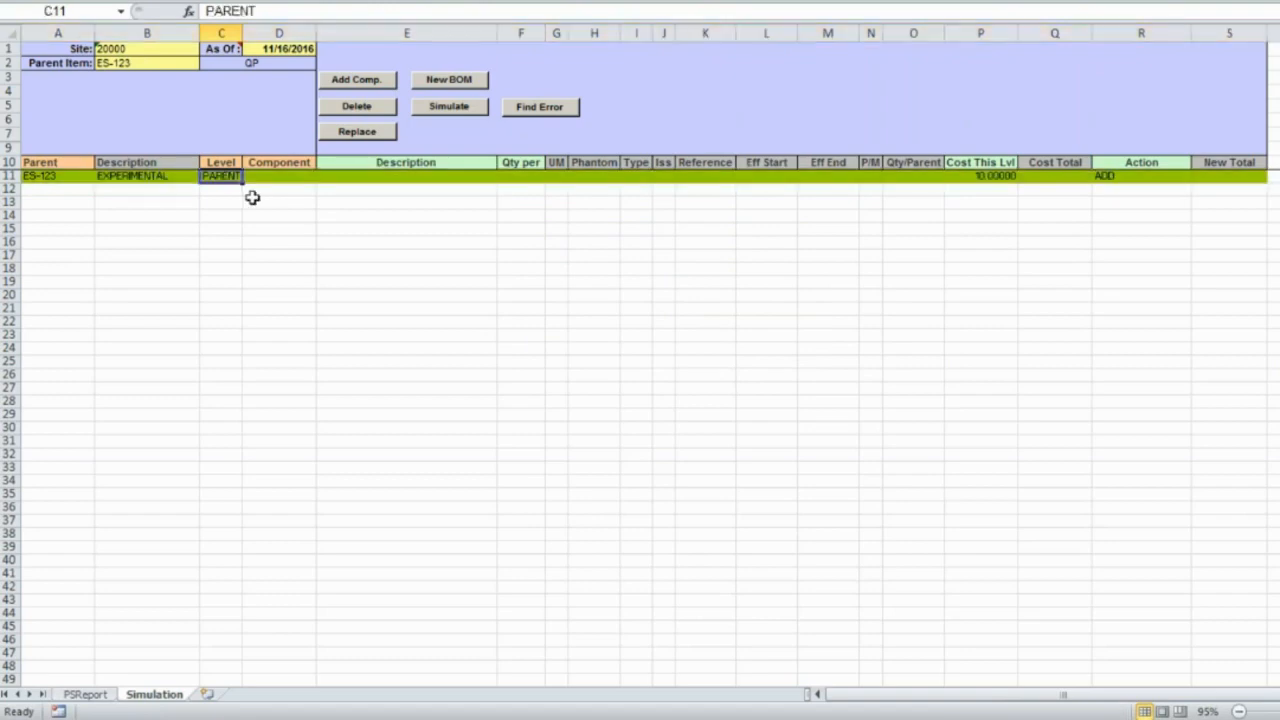
- Add component 88-100 to ES-123 with quantity 1 and cost 10
left_click(360, 82)
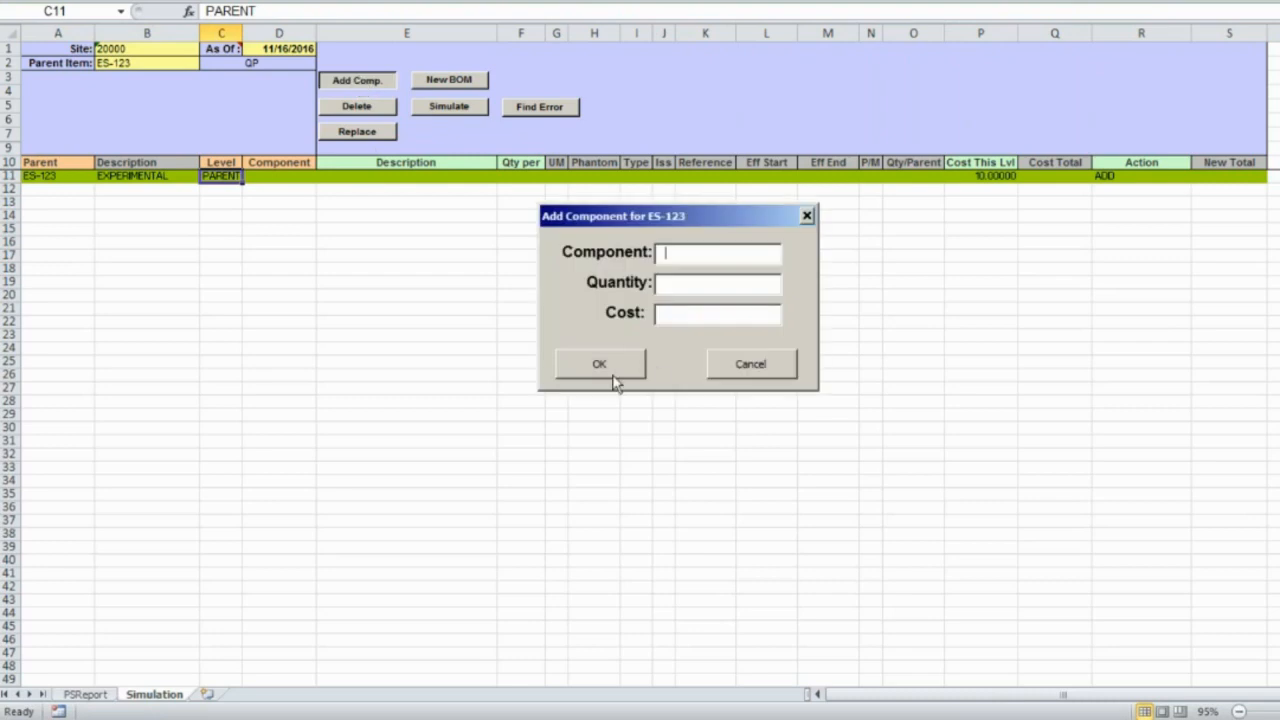
type("88-100")
key("Tab")
type("1")
key("Tab")
type("10")
left_click(633, 362)
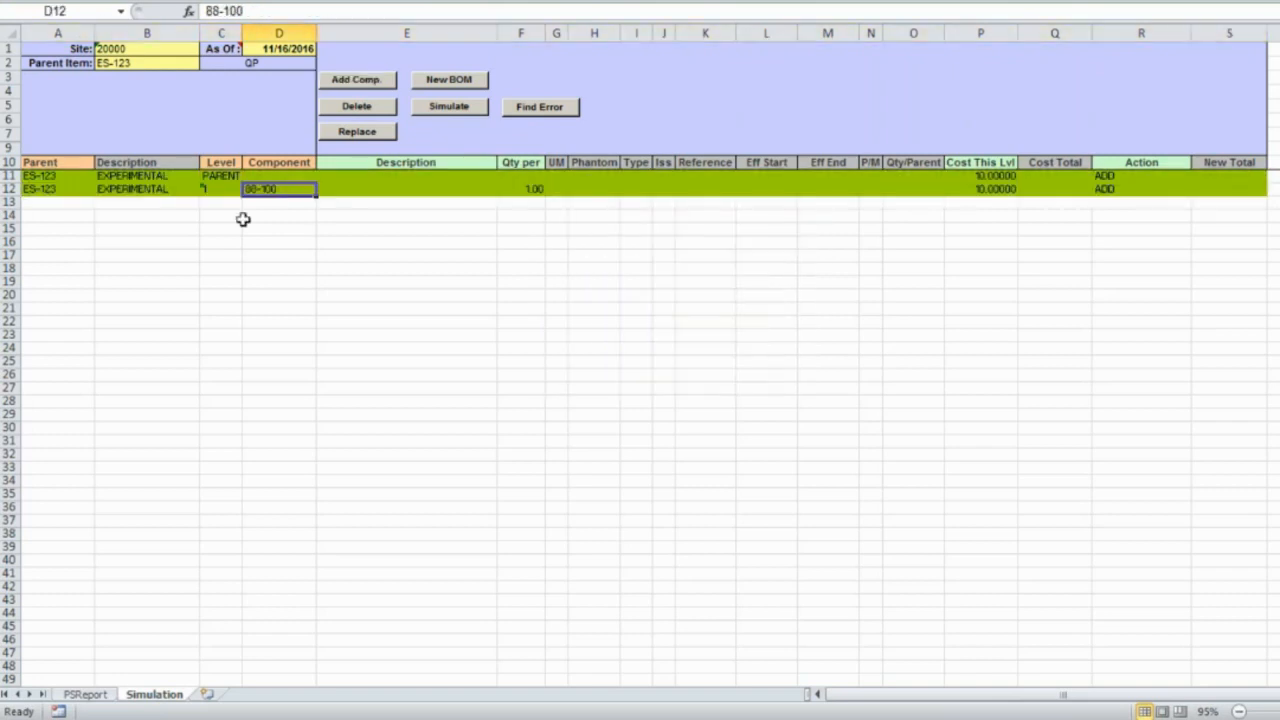
- Add component 88-200 at quantity 2 and simulate, totalling the BOM at 154.00000
left_click(222, 176)
left_click(352, 80)
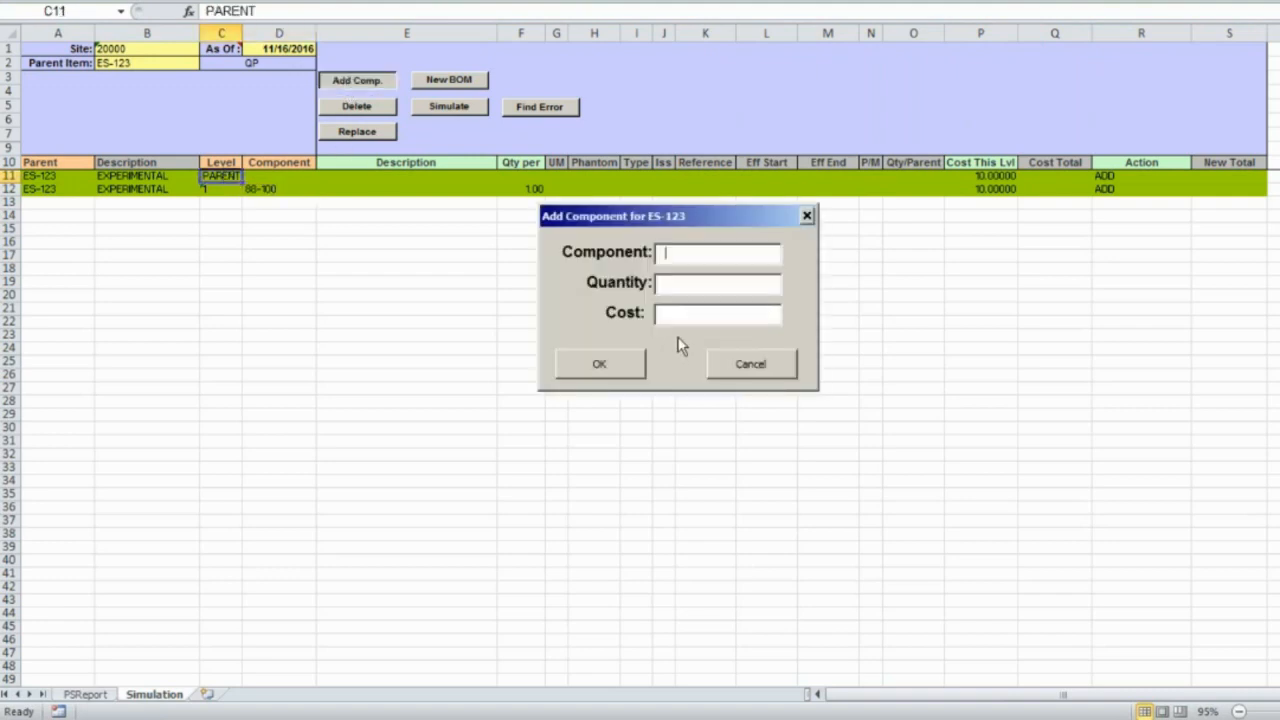
type("88-200")
key("BackSpace")
type("0")
key("Tab")
type("2")
left_click(600, 366)
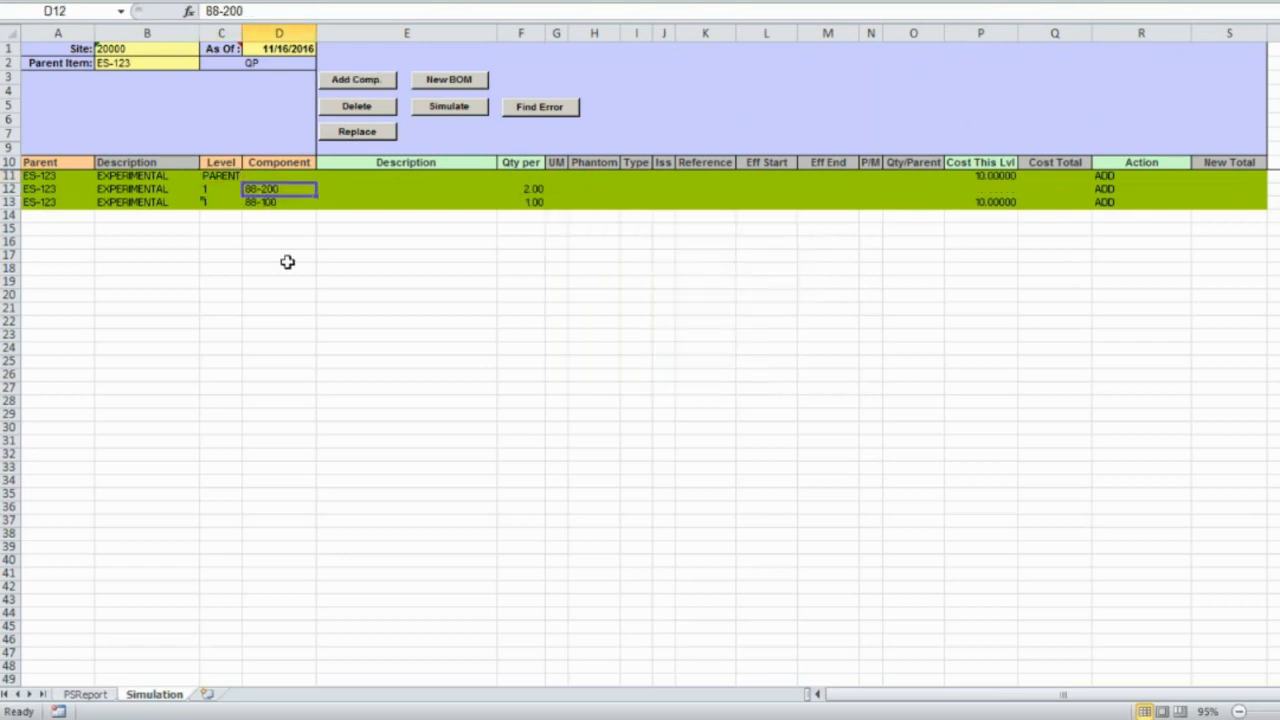
left_click(448, 107)
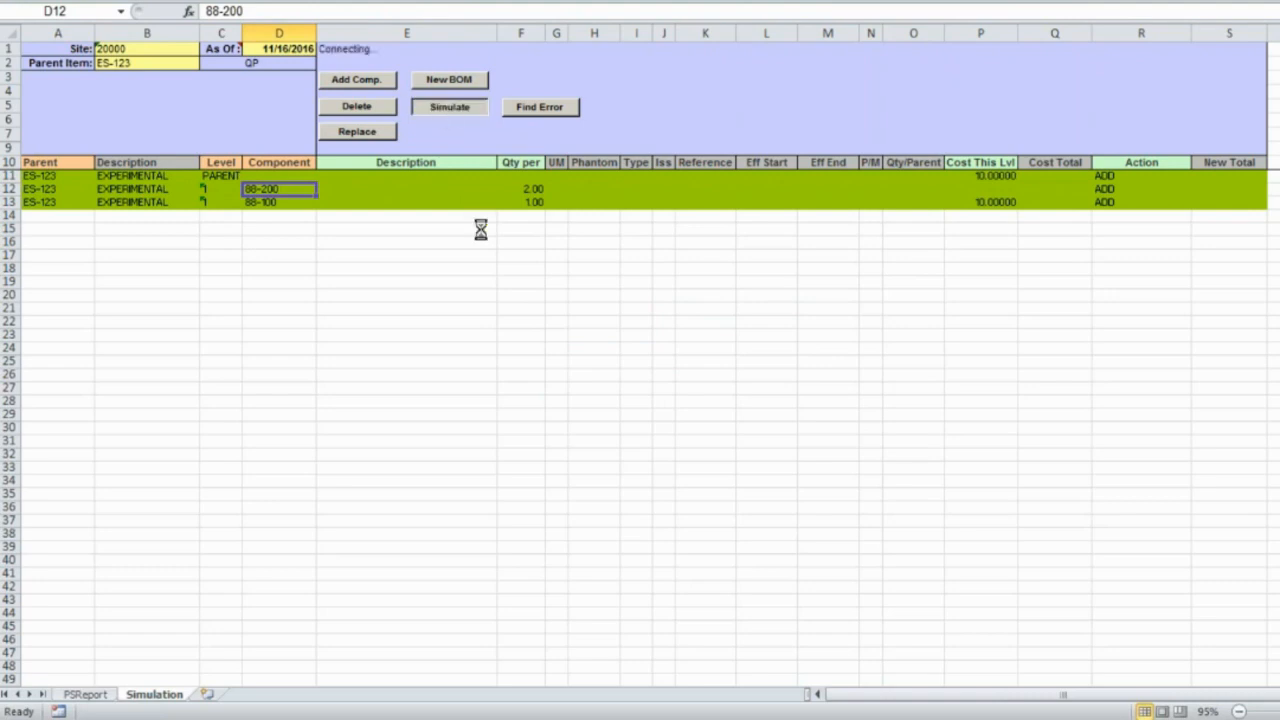
- Close the simulation status report and check the 88-100 and 88-200 component costs
left_click(747, 372)
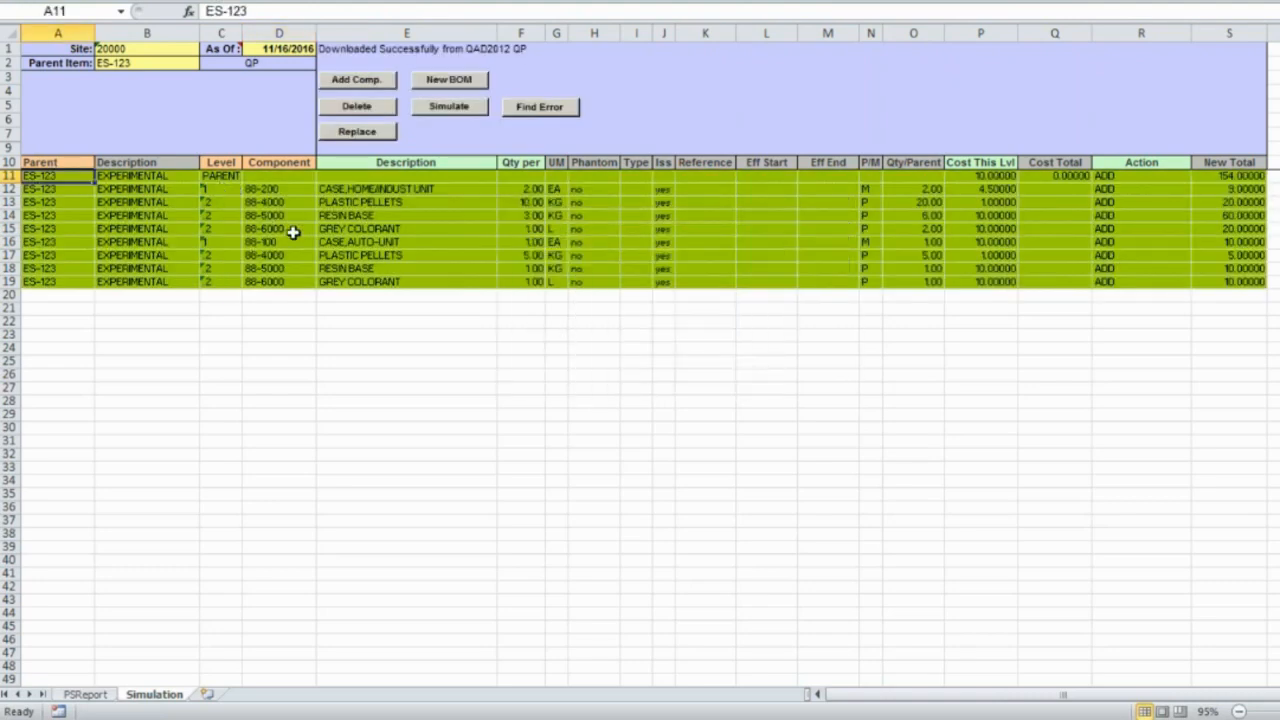
left_click(991, 244)
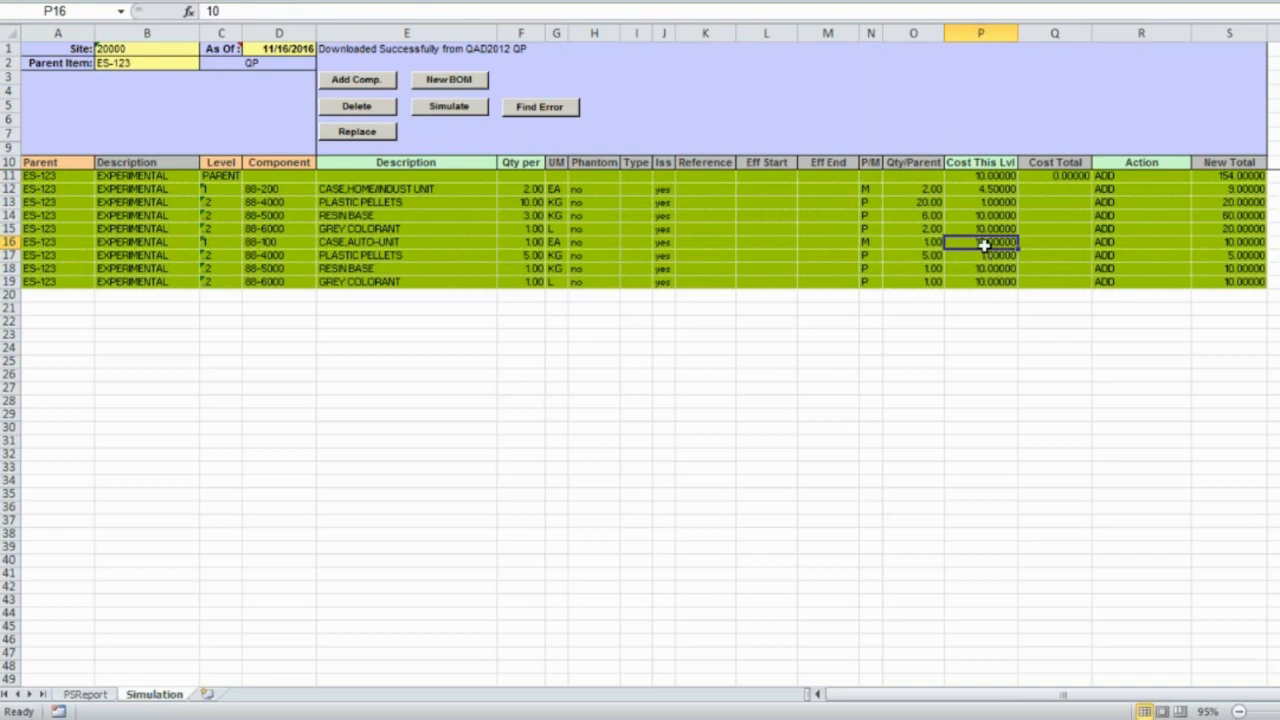
left_click(980, 190)
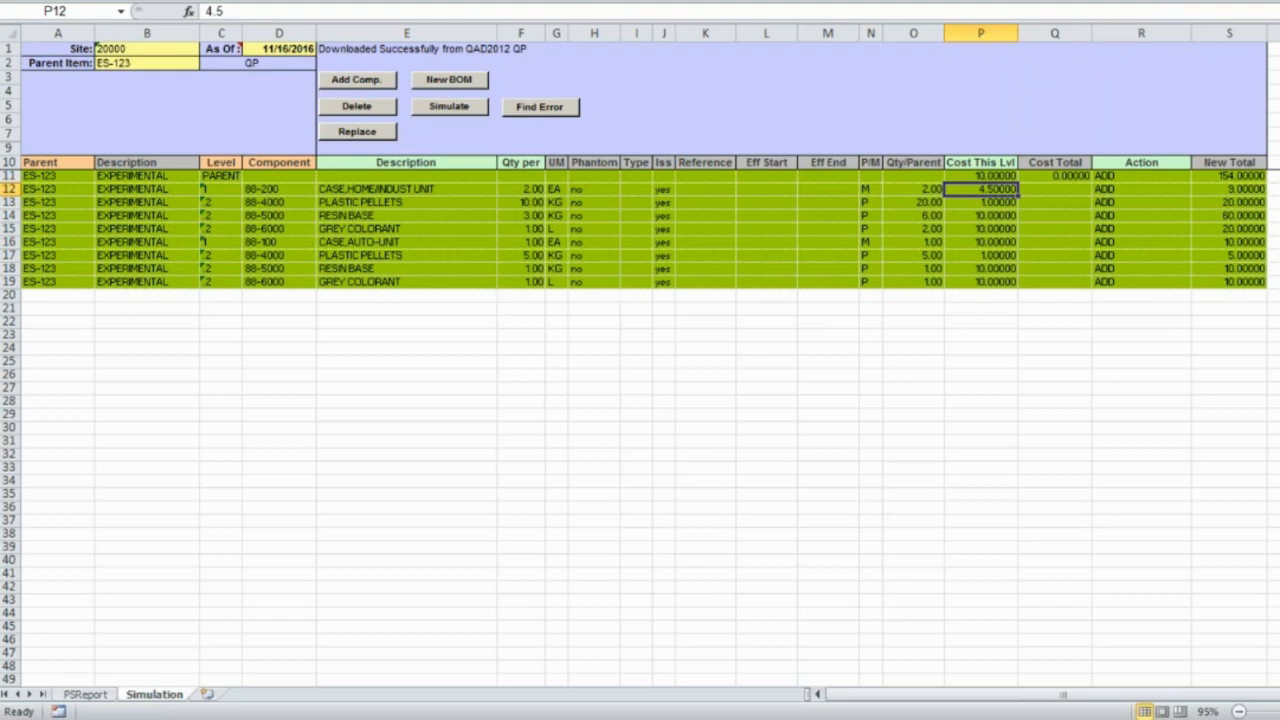
- Review the ADD actions on the ES-123 component rows, then return to the webinar slide show
left_click(1120, 177)
left_click_drag(1122, 180, 1122, 281)
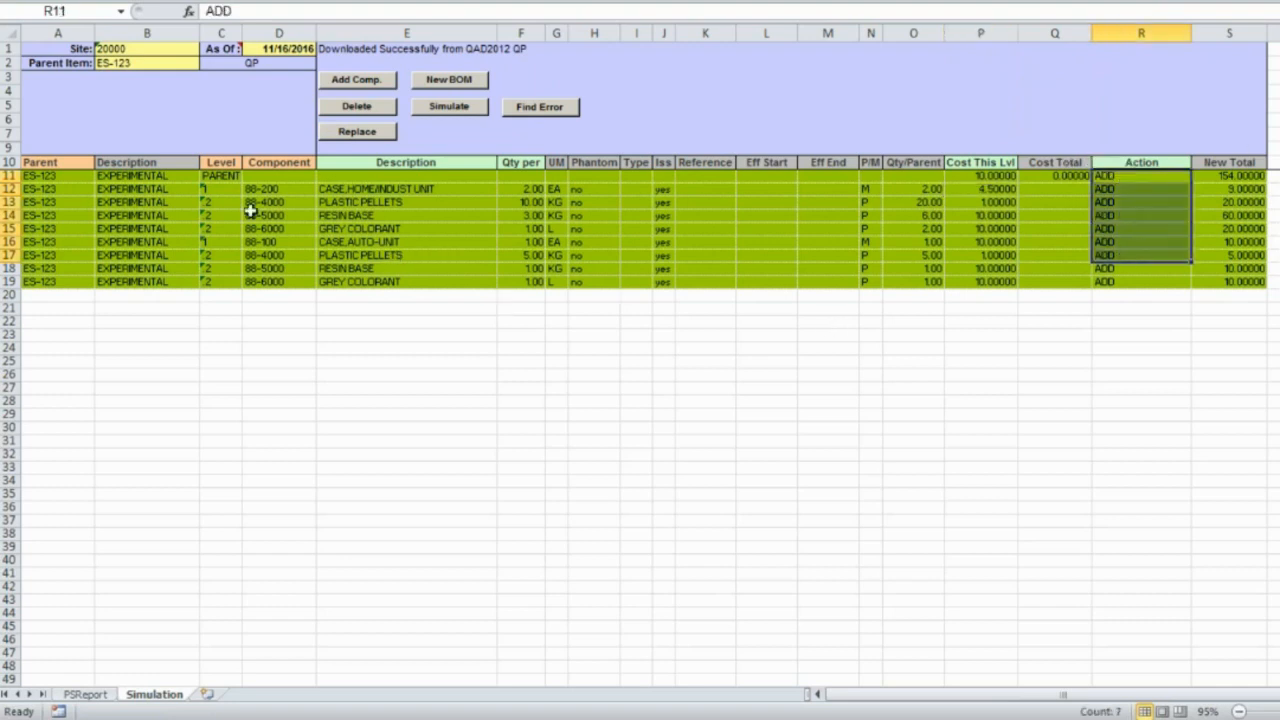
left_click(62, 177)
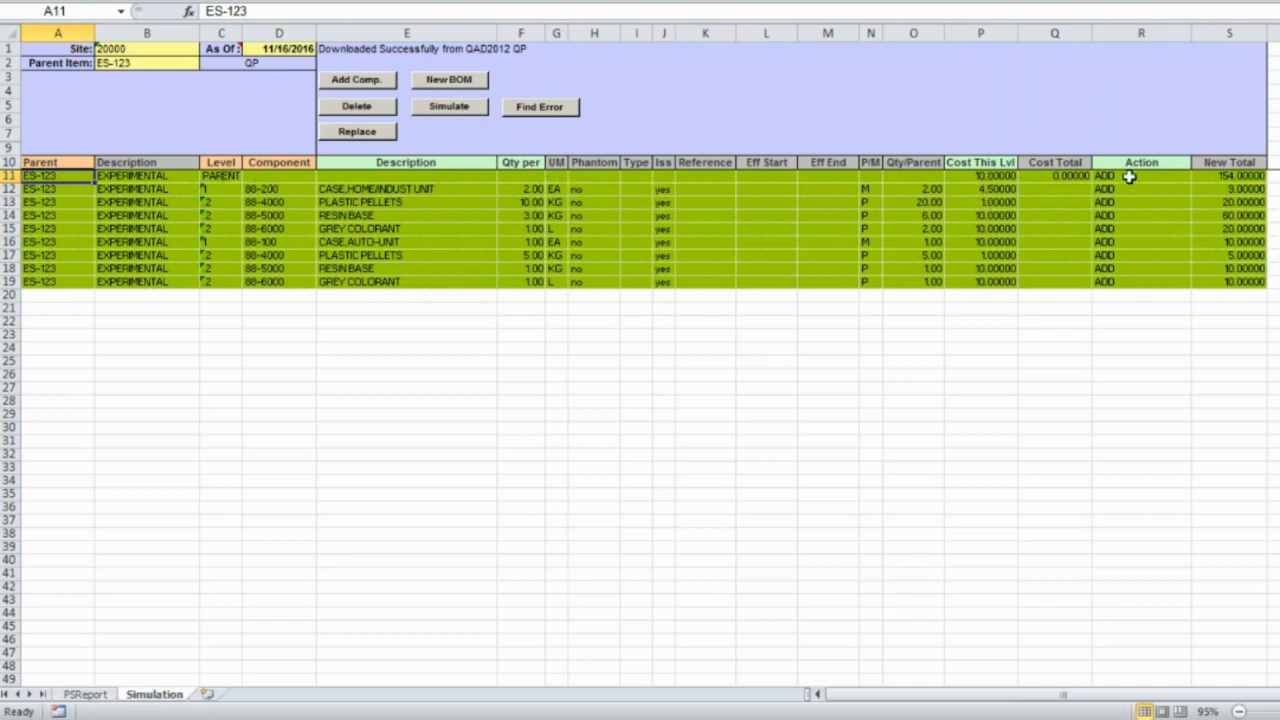
left_click_drag(1128, 178, 1135, 268)
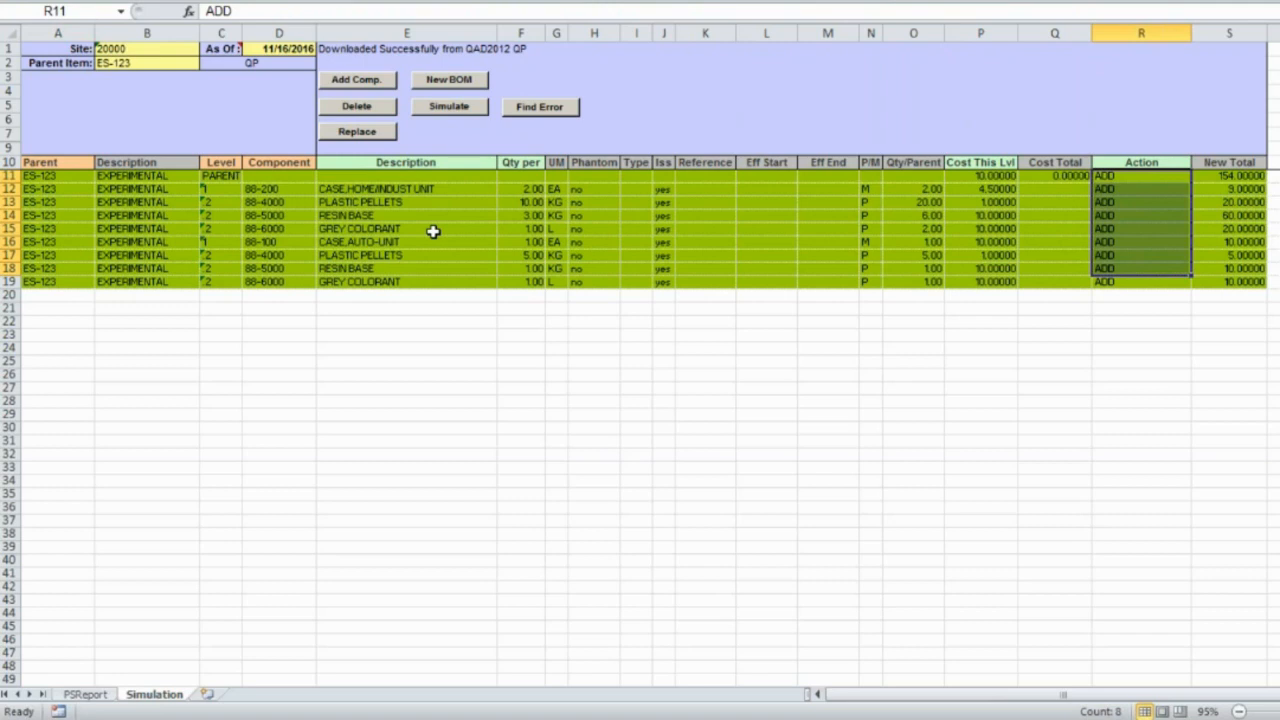
key("alt+Tab")
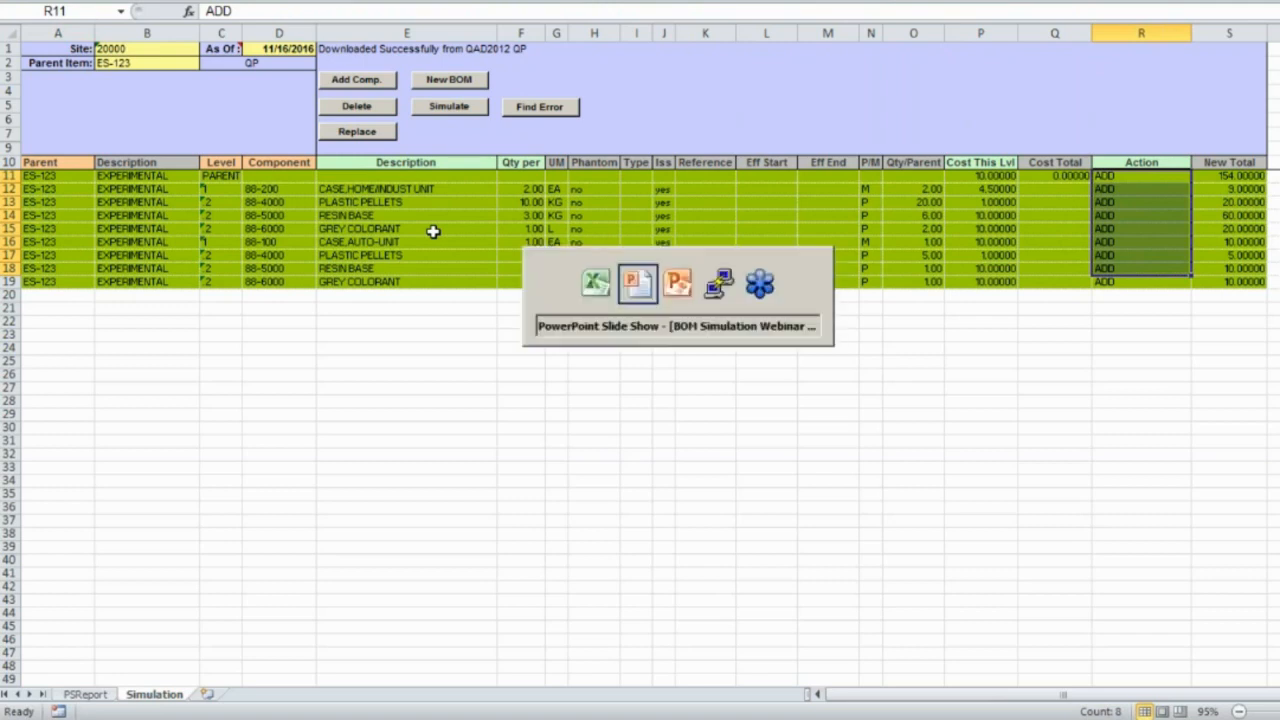